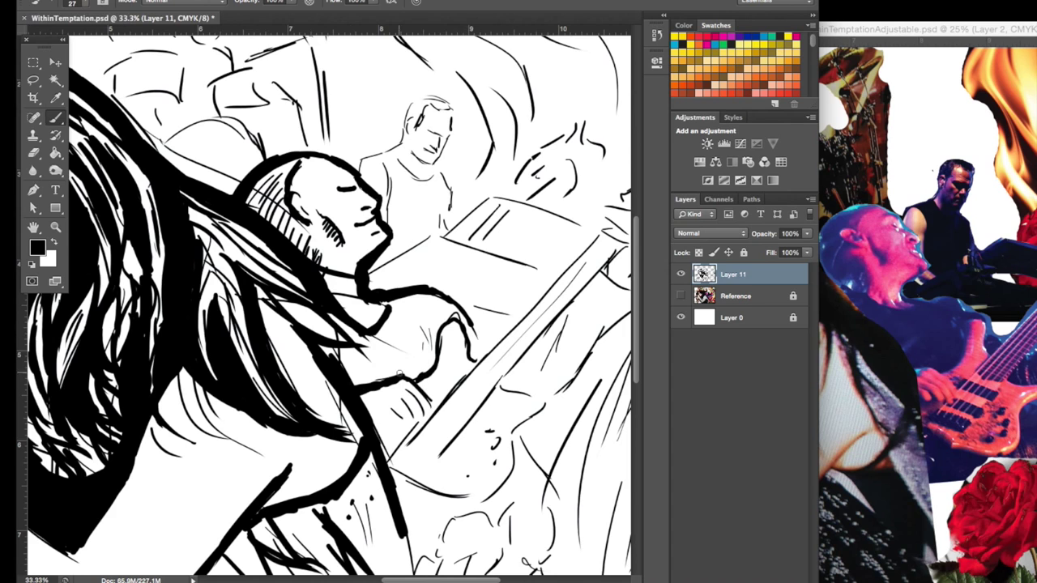
- Ink the bassist's plucking hand and the bass guitar's neck, strings and frets in heavy black strokes
left_click_drag(451, 385, 399, 460)
left_click_drag(455, 422, 406, 475)
key("ctrl+equal")
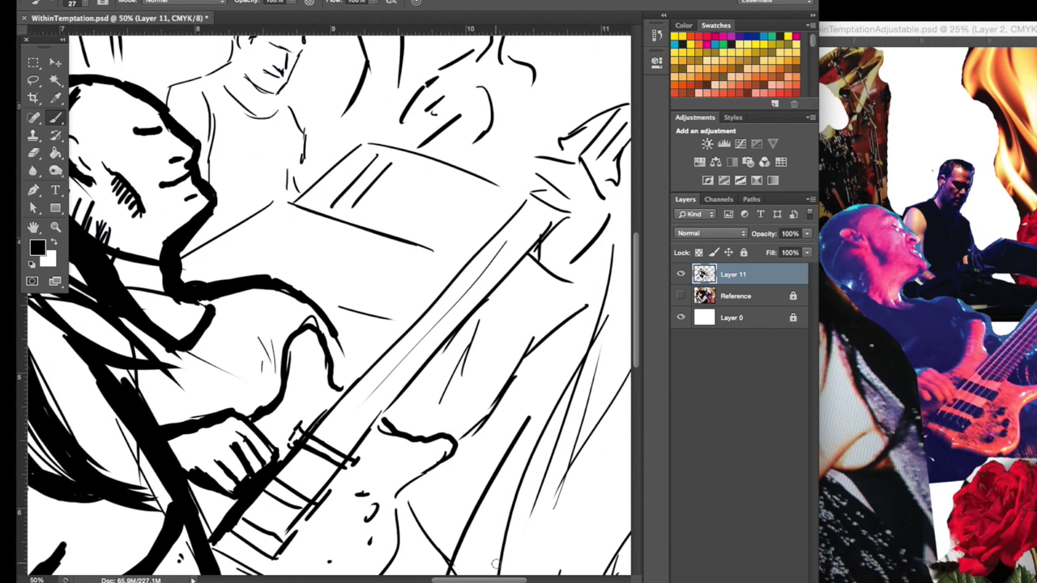
left_click_drag(531, 203, 357, 406)
scroll(365, 325, "down", 5)
left_click_drag(389, 308, 235, 406)
left_click_drag(275, 280, 235, 349)
mouse_move(454, 235)
left_mouse_down()
mouse_move(373, 332)
mouse_move(329, 360)
left_mouse_up()
left_click_drag(486, 61, 308, 316)
left_click_drag(276, 158, 239, 203)
left_click_drag(299, 333, 243, 422)
- Fill the bassist's shirt and the area behind the bass neck and body with solid black
key("ctrl+minus")
right_click(297, 81)
left_click_drag(356, 109, 388, 108)
left_click_drag(276, 158, 325, 210)
left_click_drag(349, 163, 304, 223)
mouse_move(406, 304)
left_mouse_down()
mouse_move(377, 347)
mouse_move(280, 429)
left_mouse_up()
left_click_drag(292, 385, 268, 437)
left_click_drag(482, 158, 381, 255)
mouse_move(486, 137)
left_mouse_down()
mouse_move(414, 251)
mouse_move(320, 304)
left_mouse_up()
key("ctrl+minus")
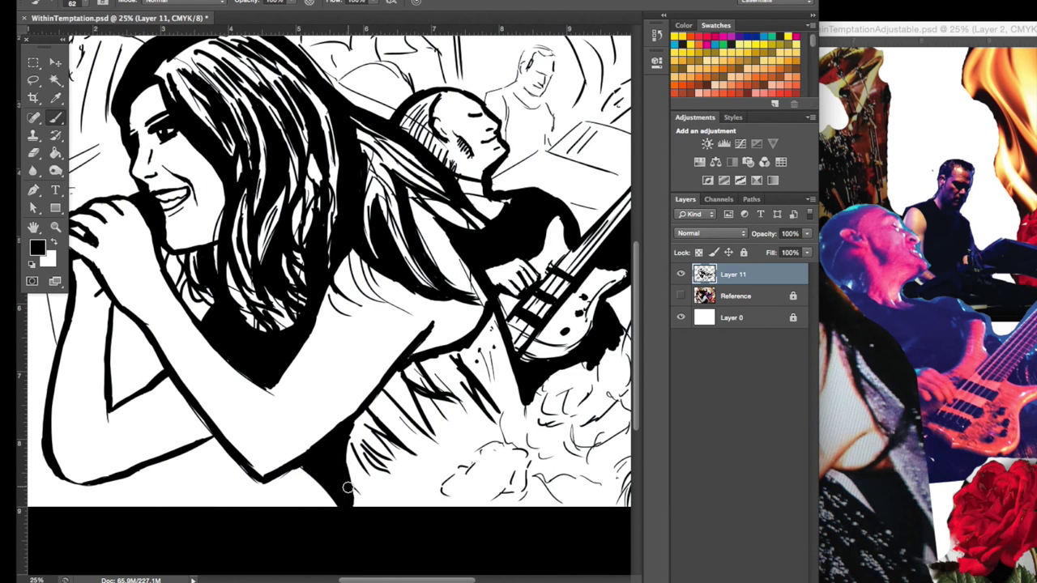
- Ink the folds of the singer's dress below her raised arm with jagged black strokes
left_click_drag(353, 478, 347, 498)
left_click_drag(527, 336, 486, 425)
left_click_drag(499, 397, 450, 444)
left_click_drag(421, 471, 385, 503)
left_click_drag(474, 428, 444, 486)
left_click_drag(446, 430, 431, 466)
left_click_drag(514, 370, 494, 442)
left_click_drag(406, 400, 385, 445)
key("ctrl+minus")
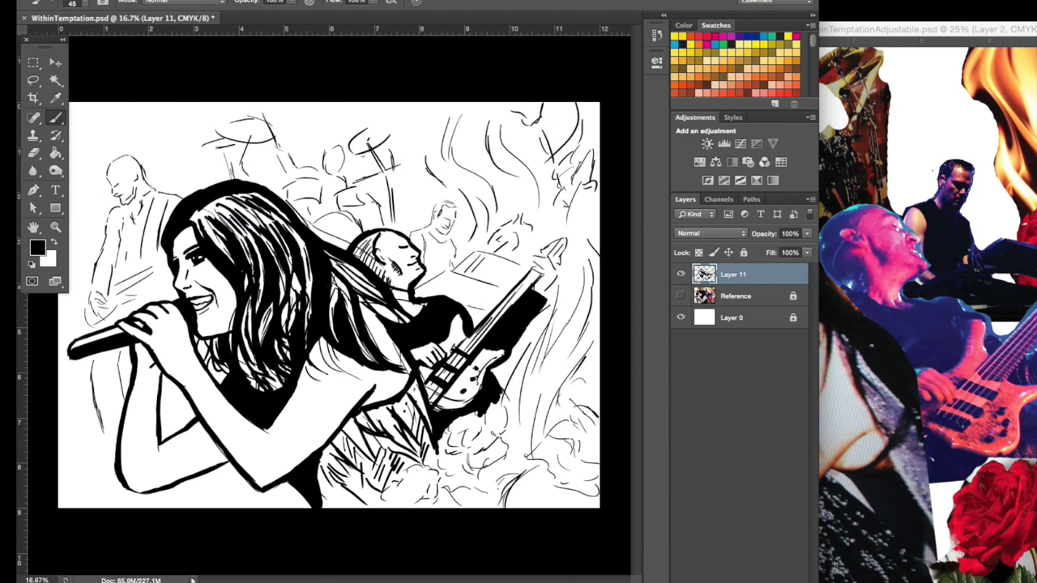
- Thicken the rose outlines below the bass guitar, following the roses in the reference collage
left_click_drag(932, 324, 843, 348)
left_click_drag(478, 425, 498, 487)
left_click_drag(442, 461, 401, 502)
left_click_drag(560, 413, 591, 450)
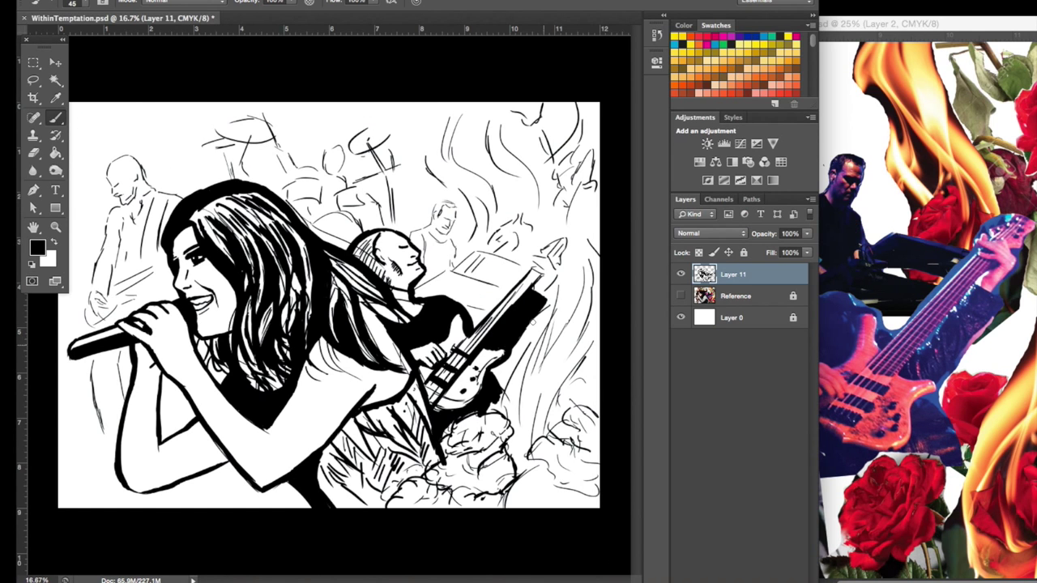
- Ink the cymbal and the drum outlines behind the singer's head
left_click_drag(357, 146, 390, 129)
left_click_drag(323, 231, 353, 221)
key("ctrl+plus")
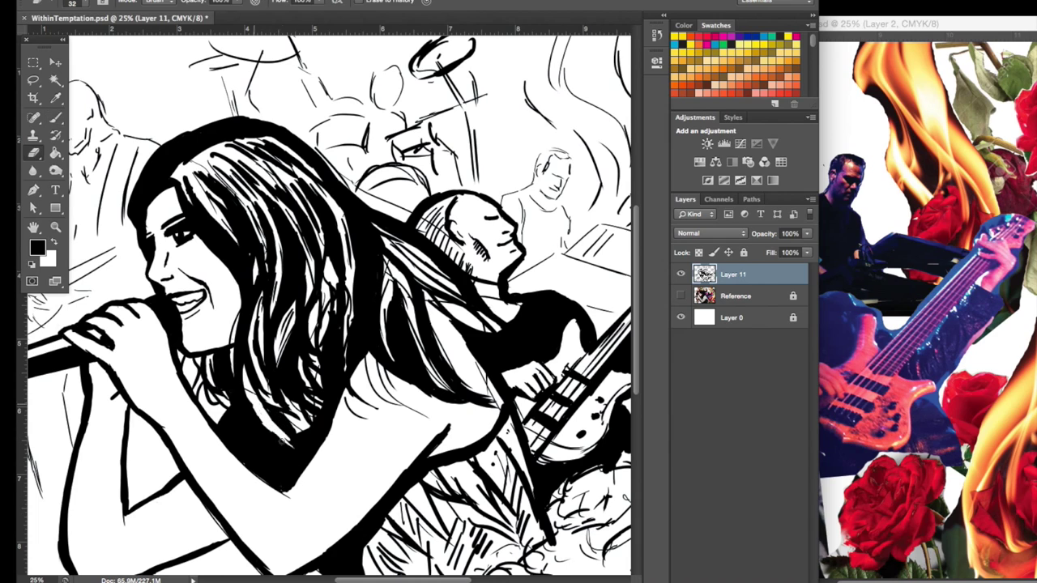
- Outline the guitarist's jacket sleeve and front edges with bold black strokes, undoing the stray stroke
key("ctrl+plus")
left_click_drag(409, 142, 510, 101)
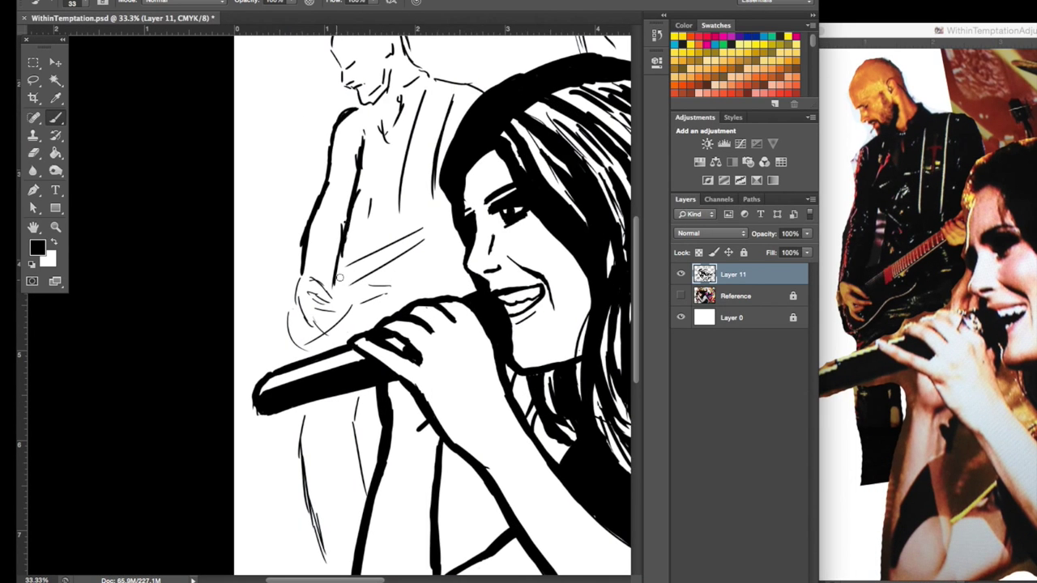
left_click_drag(463, 88, 428, 196)
left_click_drag(422, 94, 387, 227)
mouse_move(356, 123)
left_mouse_down()
mouse_move(321, 268)
mouse_move(349, 235)
left_mouse_up()
key("ctrl+z")
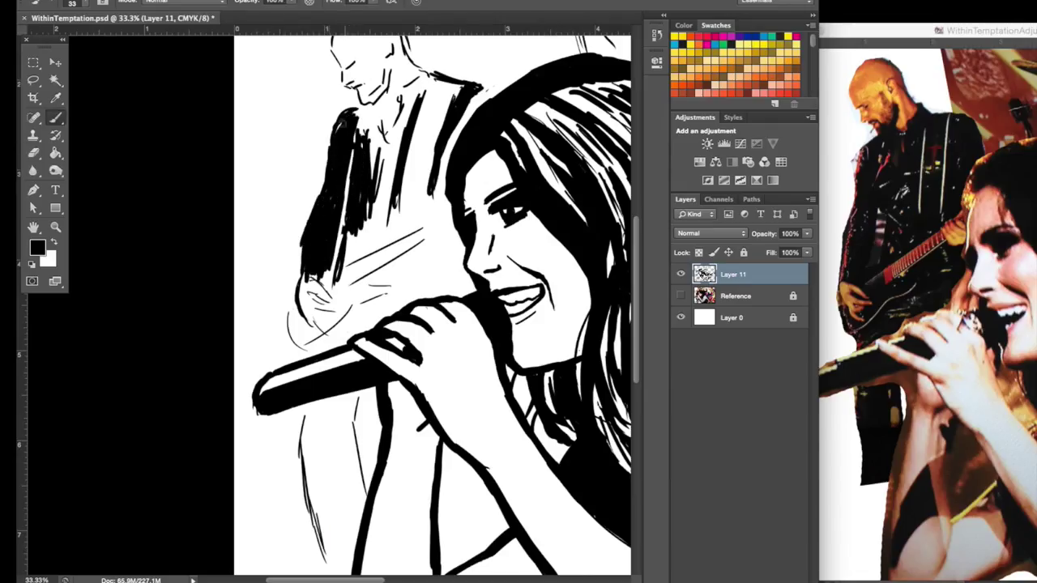
- Ink the edges of the guitarist's guitar neck and fill his jacket front with solid black
left_click_drag(347, 285, 447, 235)
left_click_drag(347, 271, 435, 220)
left_click_drag(366, 201, 347, 261)
left_click_drag(405, 107, 363, 250)
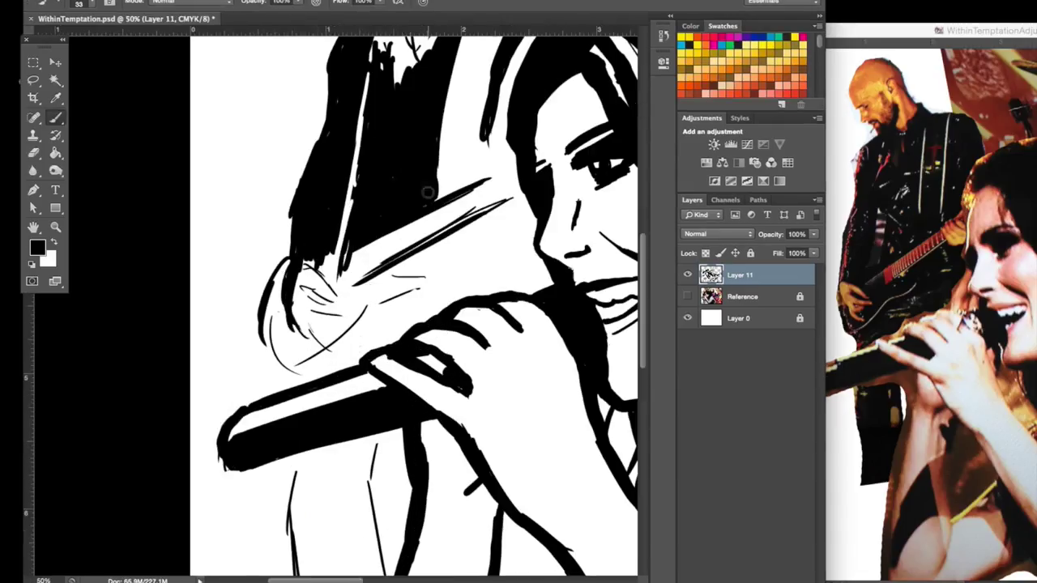
- Erase the black around the guitarist's picking hand, and ink the guitar neck's lower edge and his jacket edge
key("e")
left_click_drag(356, 240, 291, 333)
key("b")
left_click_drag(423, 254, 357, 286)
left_click_drag(494, 70, 484, 188)
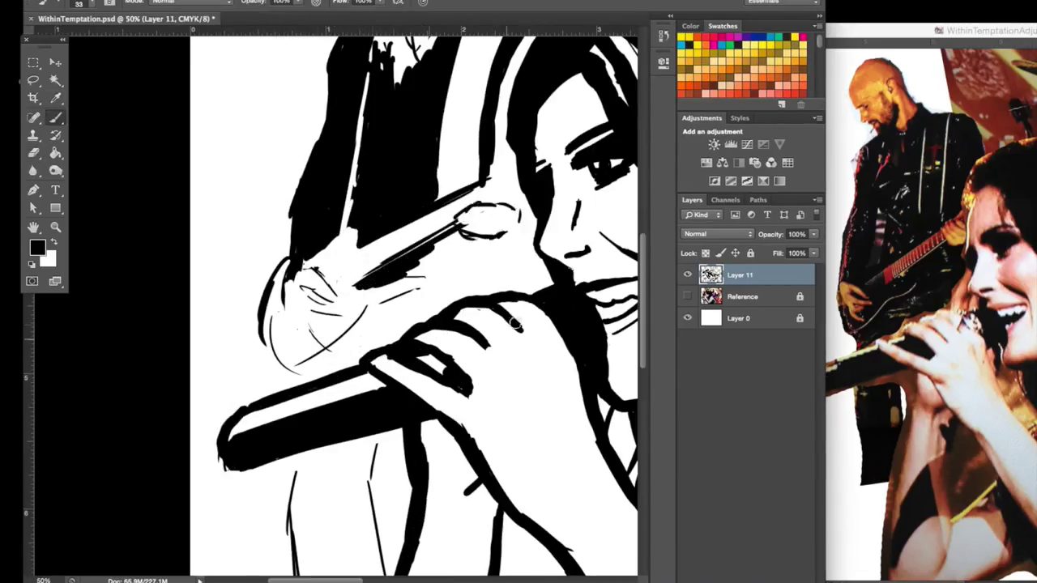
- Fill the guitarist's upper jacket and sleeve with black around the strap and ink the area below his fretting hand
key("ctrl+minus")
key("ctrl+plus")
left_click_drag(644, 287, 644, 251)
left_click_drag(454, 138, 369, 272)
left_click_drag(389, 190, 356, 244)
mouse_move(466, 150)
left_mouse_down()
mouse_move(454, 175)
mouse_move(460, 361)
left_mouse_up()
- Ink the guitarist's face, ear and beard with the brush reduced to 15 px, undoing the last unwanted stroke
key("bracketleft")
key("bracketleft")
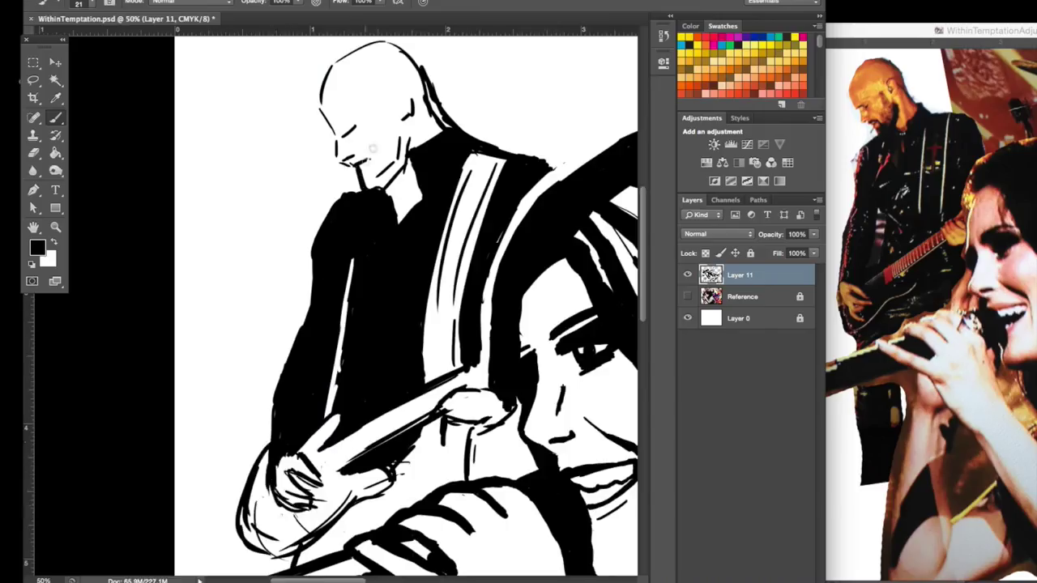
key("ctrl+plus")
key("bracketleft")
left_click_drag(422, 151, 398, 217)
left_click_drag(365, 180, 351, 219)
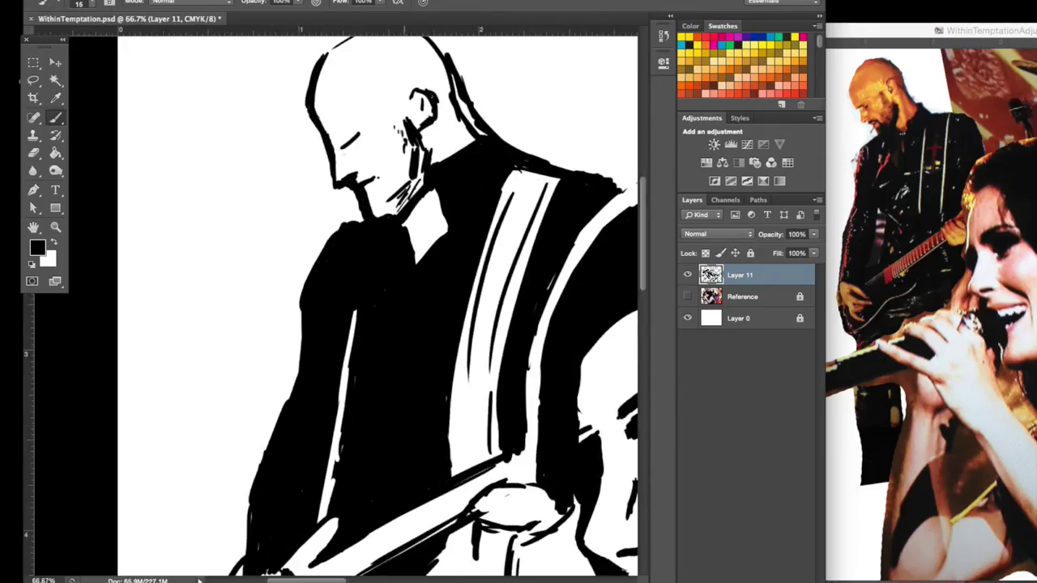
key("ctrl+minus")
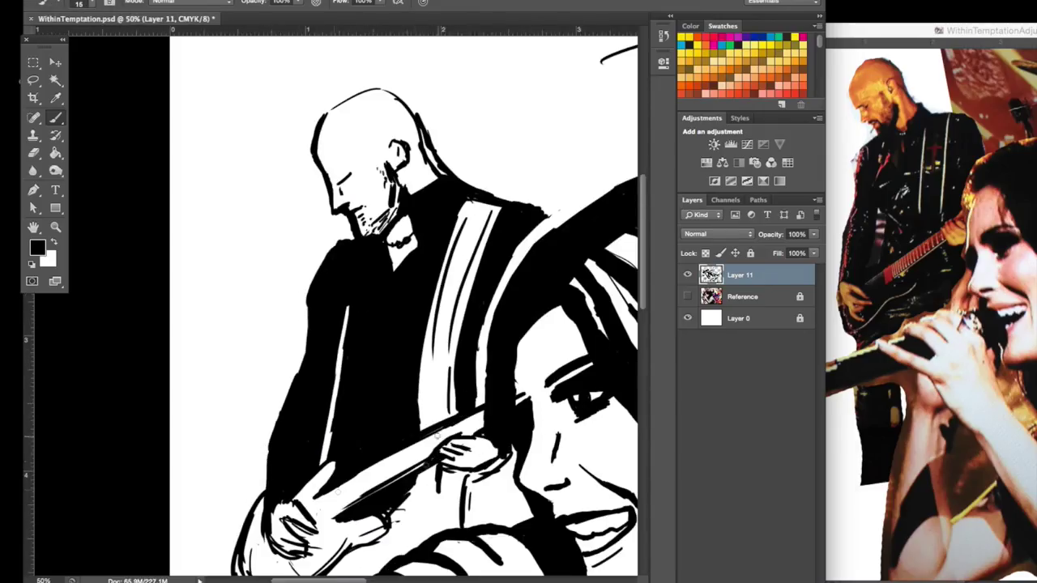
key("ctrl+z")
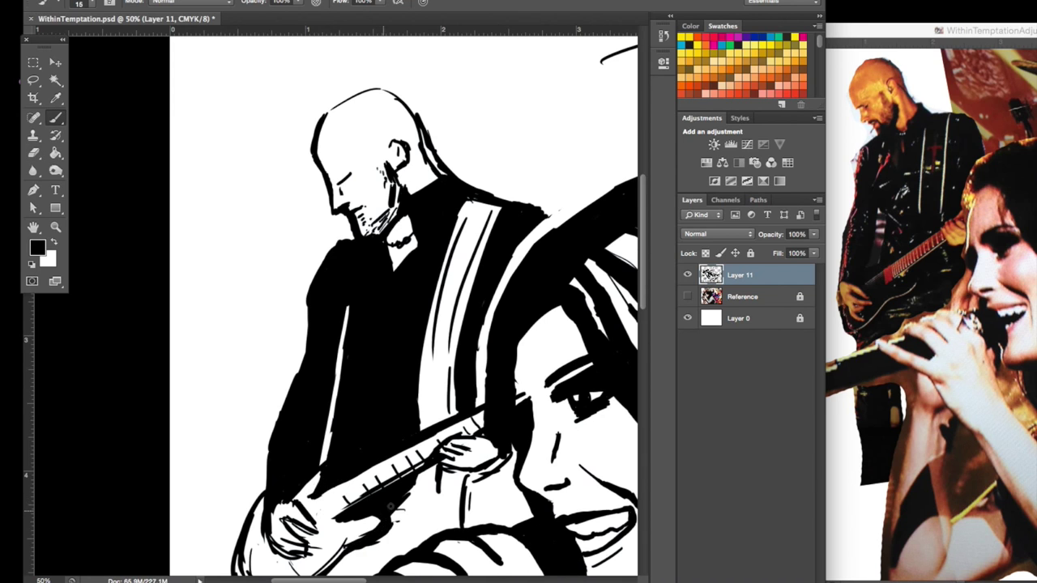
- Fill the guitarist's trouser leg below the microphone with solid black using a 47 px brush
key("ctrl+minus")
key("ctrl+minus")
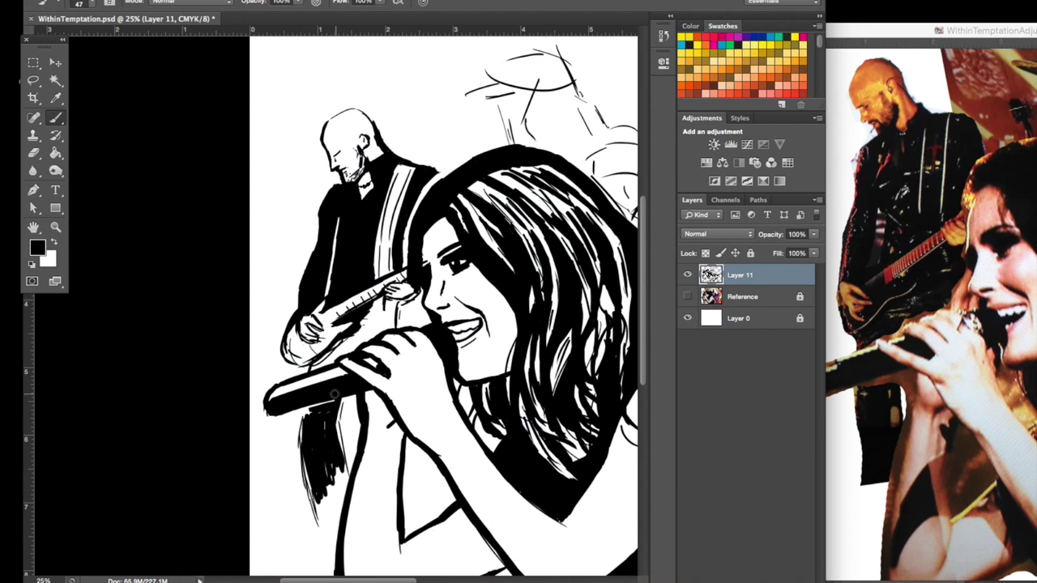
left_click_drag(330, 459, 318, 493)
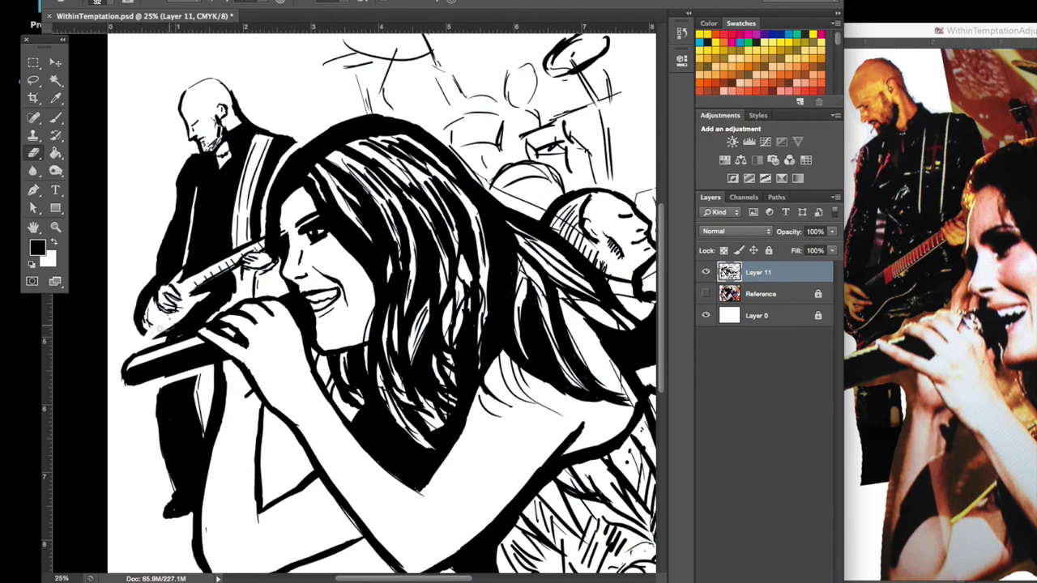
- Erase the stray lines on the guitarist's guitar body and return to the Brush tool
key("e")
left_click_drag(162, 304, 203, 333)
key("b")
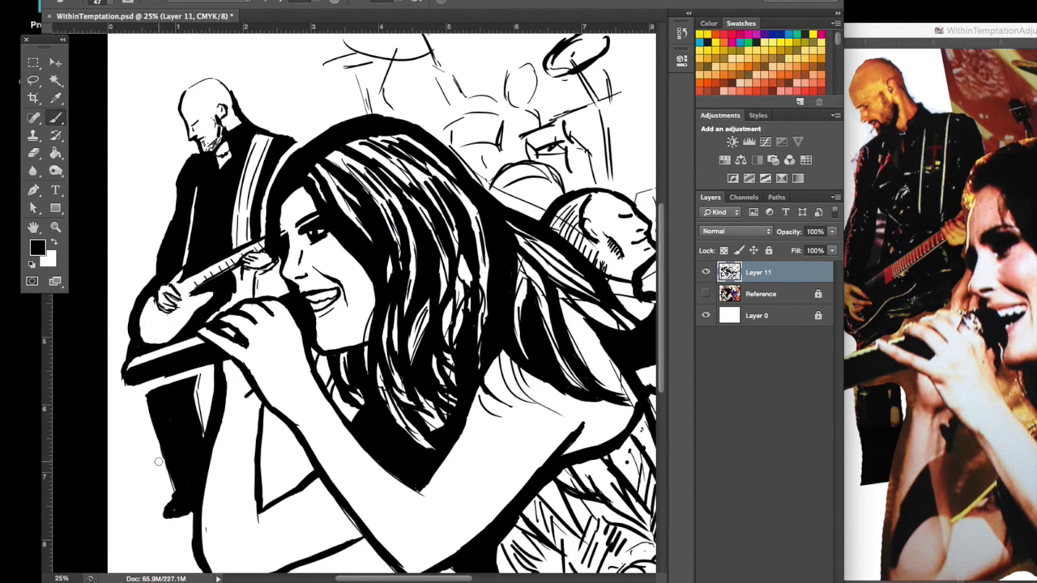
key("ctrl+minus")
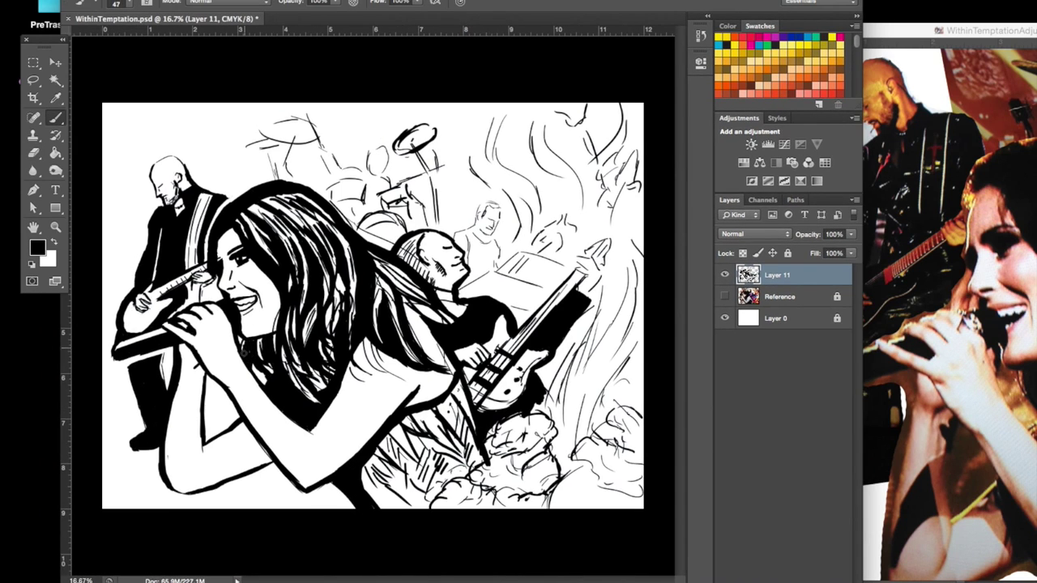
- Ink the drummer's silhouette, the nearby drums and the cymbal stands behind the singer's head
key("ctrl+plus")
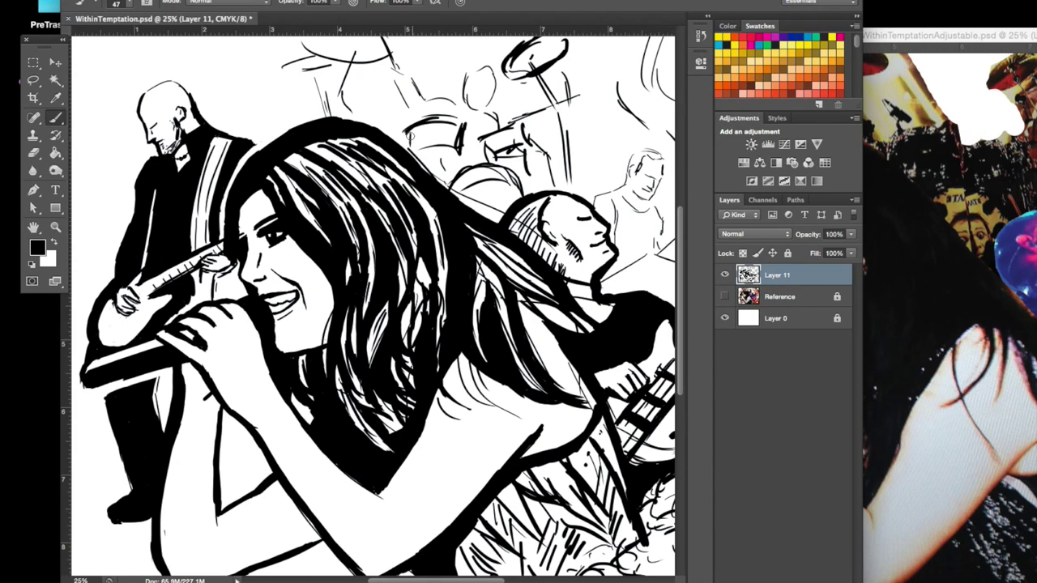
left_click_drag(421, 150, 486, 81)
left_click_drag(397, 77, 478, 138)
left_click_drag(442, 172, 478, 145)
left_click_drag(340, 48, 389, 138)
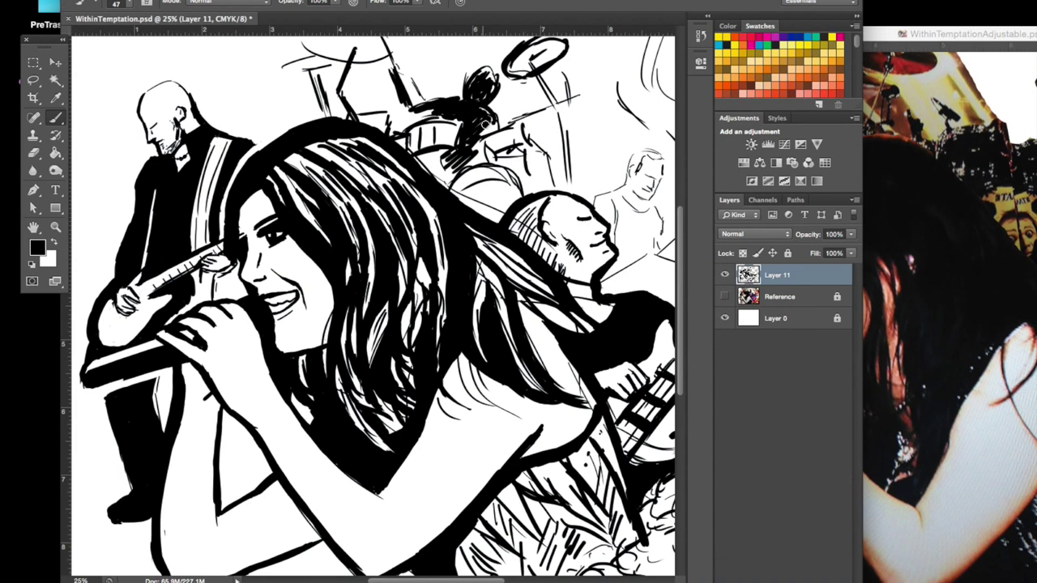
left_click_drag(450, 176, 483, 141)
- Complete the drum kit by inking the two left cymbals, the drum stands and the drummer's arm
key("ctrl+minus")
key("ctrl+plus")
mouse_move(295, 89)
left_mouse_down()
mouse_move(336, 123)
mouse_move(466, 142)
left_mouse_up()
left_click_drag(468, 69, 488, 144)
scroll(373, 308, "up", 5)
left_click_drag(199, 166, 300, 199)
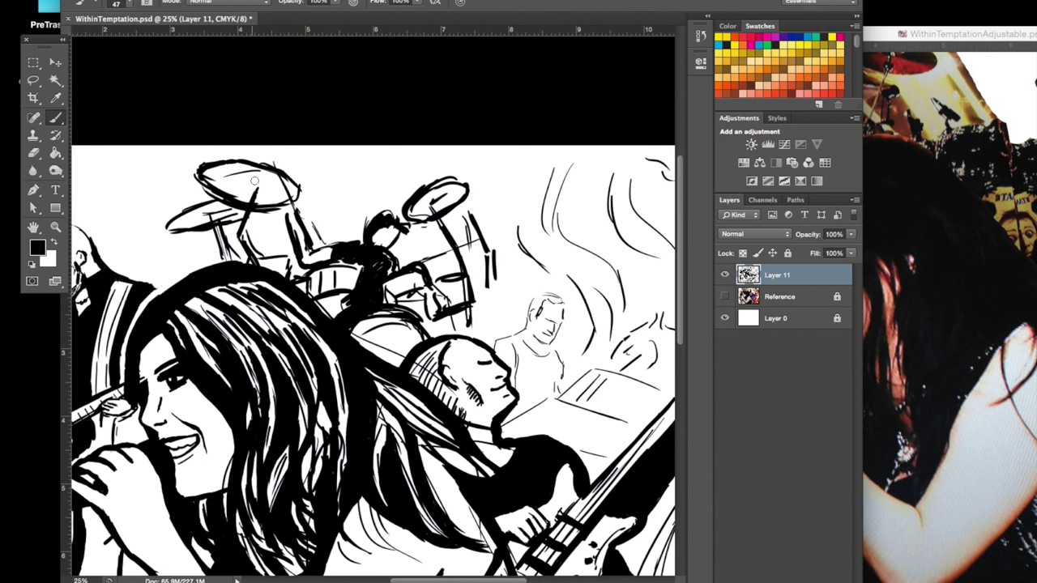
- Fill the singer's dress below her arm with broad black strokes using a 78 px brush
key("ctrl+minus")
key("ctrl+plus")
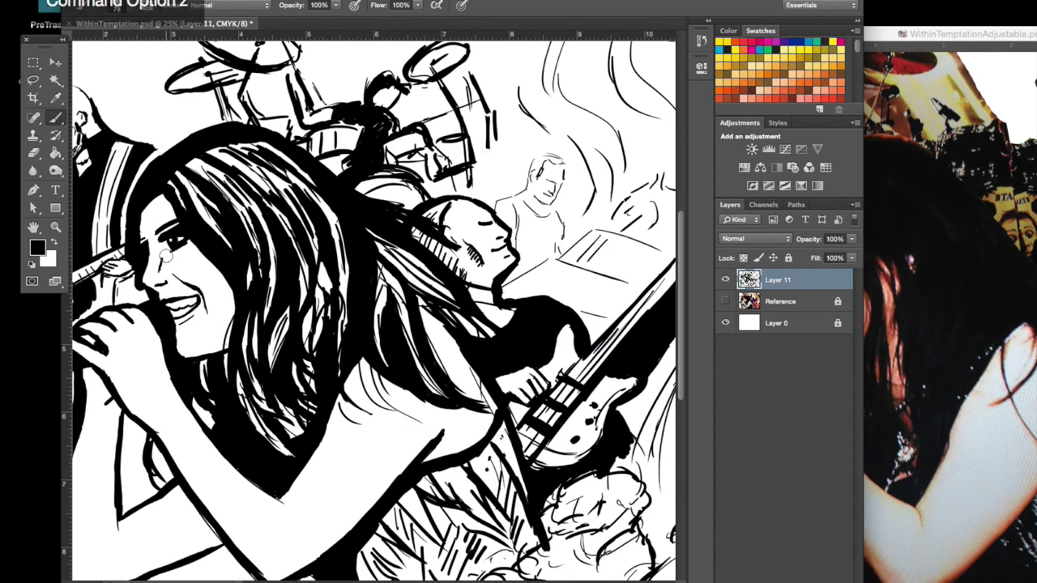
scroll(289, 488, "left", 5)
scroll(289, 488, "left", 4)
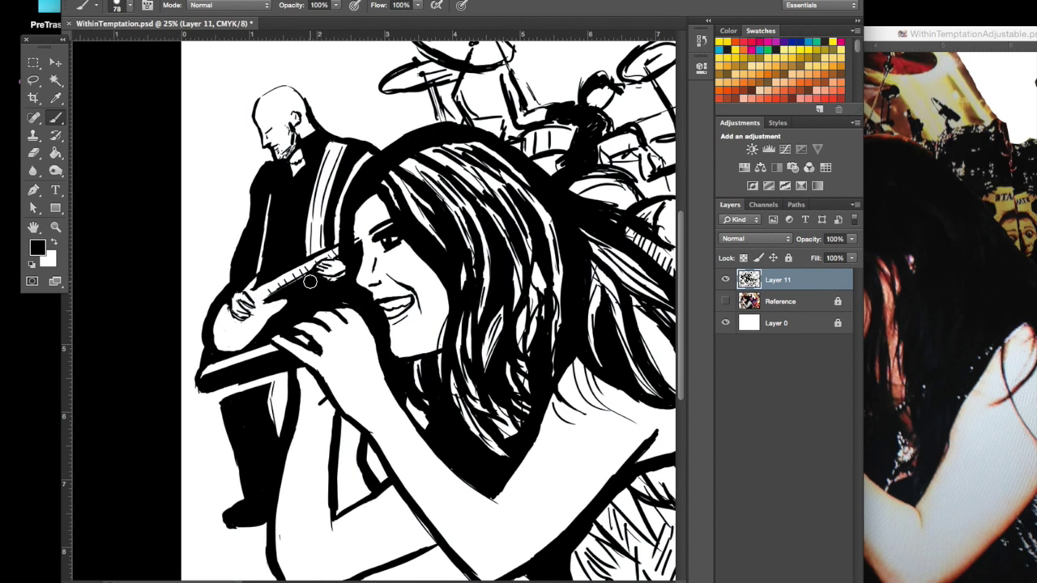
key("ctrl+minus")
mouse_move(458, 444)
left_mouse_down()
mouse_move(401, 510)
mouse_move(442, 496)
left_mouse_up()
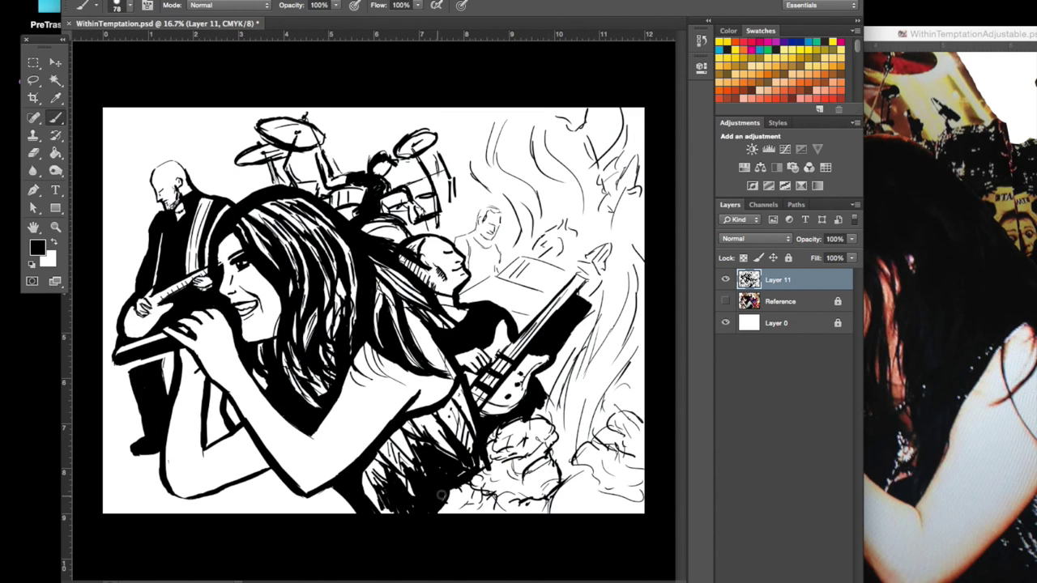
key("ctrl+plus")
key("ctrl+minus")
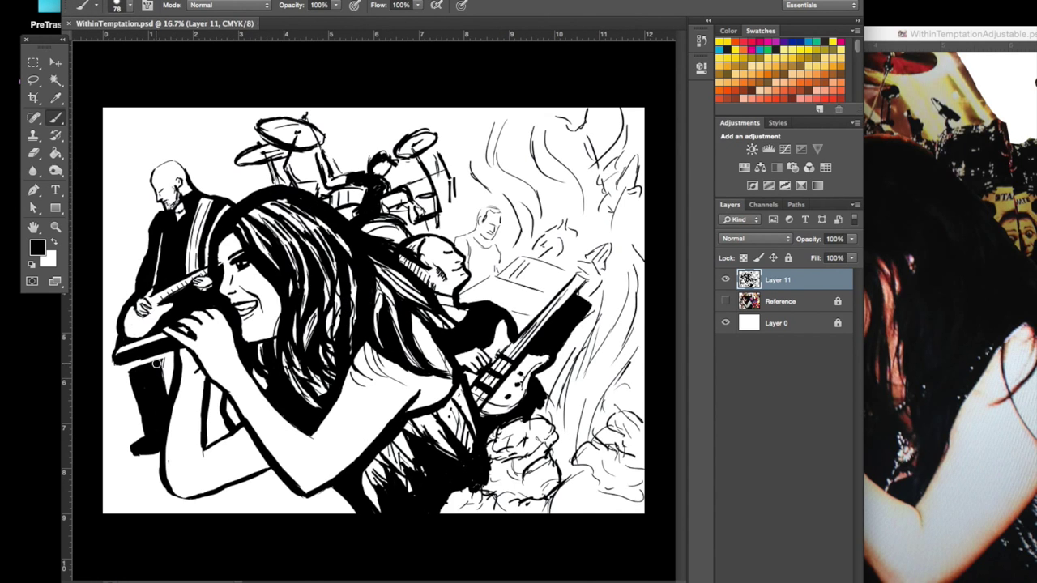
- Ink the keyboardist's head and shoulder outline behind the bassist with a 33 px brush
key("ctrl+plus")
scroll(370, 308, "right", 3)
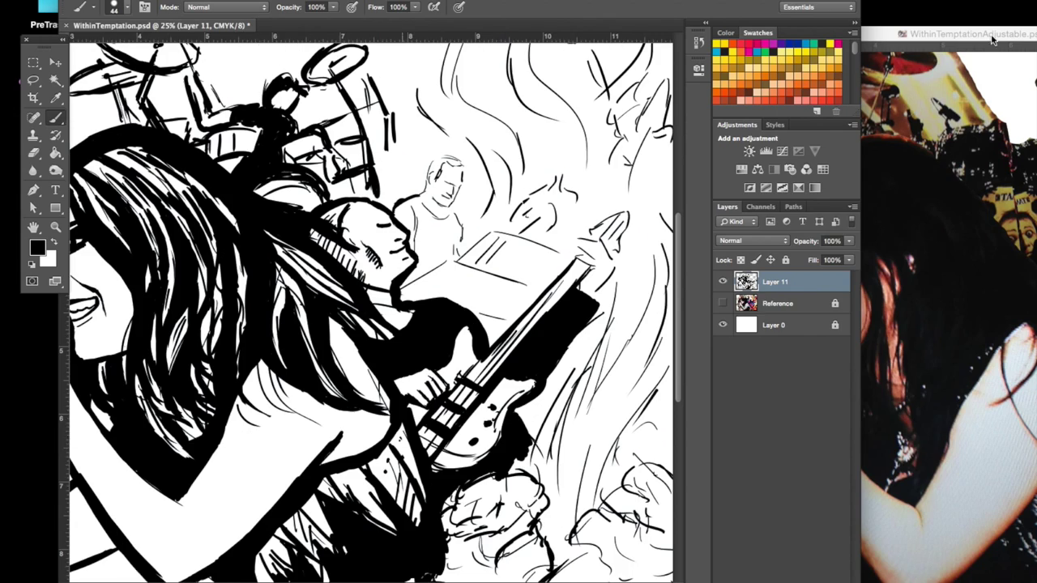
key("ctrl+plus")
left_click_drag(486, 150, 463, 227)
left_click_drag(483, 146, 413, 168)
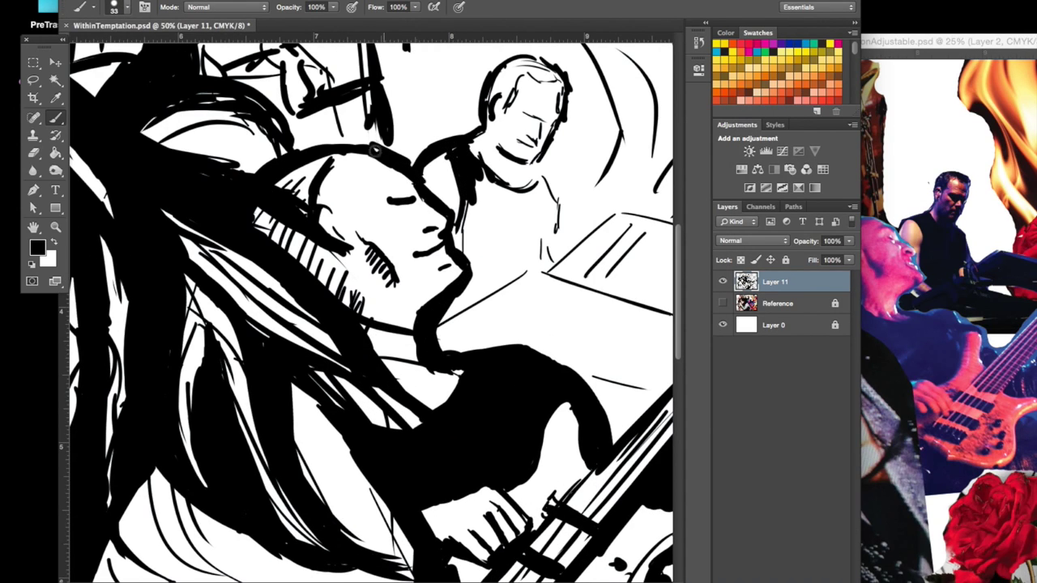
- Fill the keyboardist's sleeveless shirt with solid black and ink the outline of his keyboard
left_click_drag(329, 244, 368, 268)
key("ctrl+minus")
left_click_drag(454, 231, 479, 276)
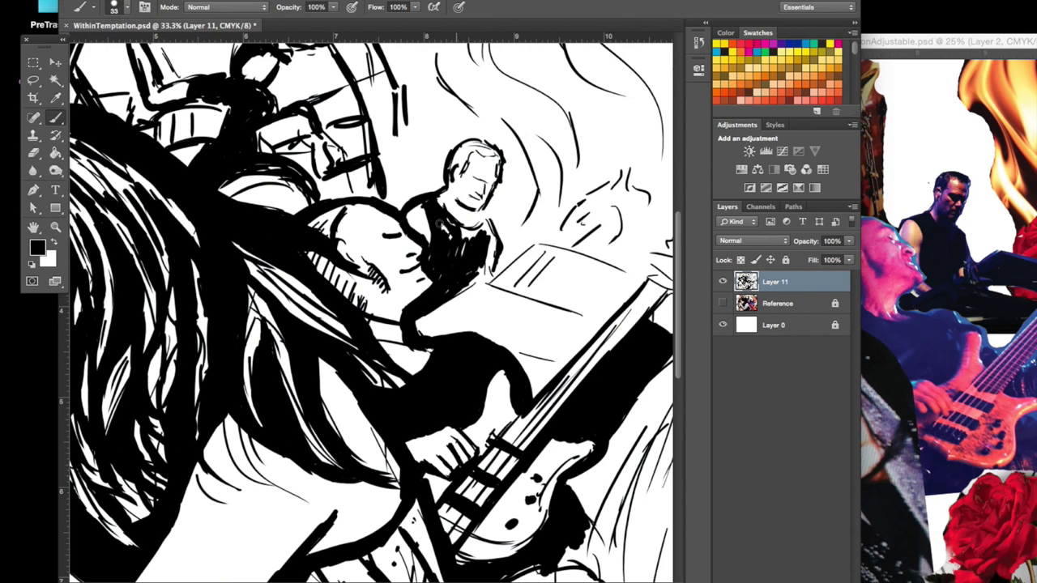
mouse_move(473, 315)
left_mouse_down()
mouse_move(599, 284)
mouse_move(502, 243)
left_mouse_up()
key("ctrl+minus")
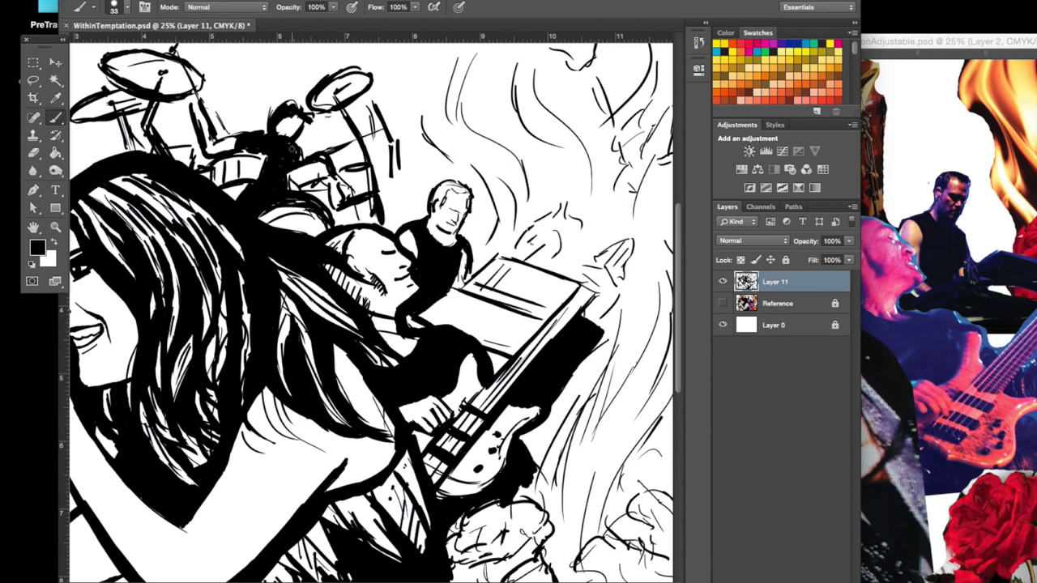
- Ink the keyboard's keys and the bassist's fretting hand at the end of the bass neck
key("ctrl+minus")
key("ctrl+plus")
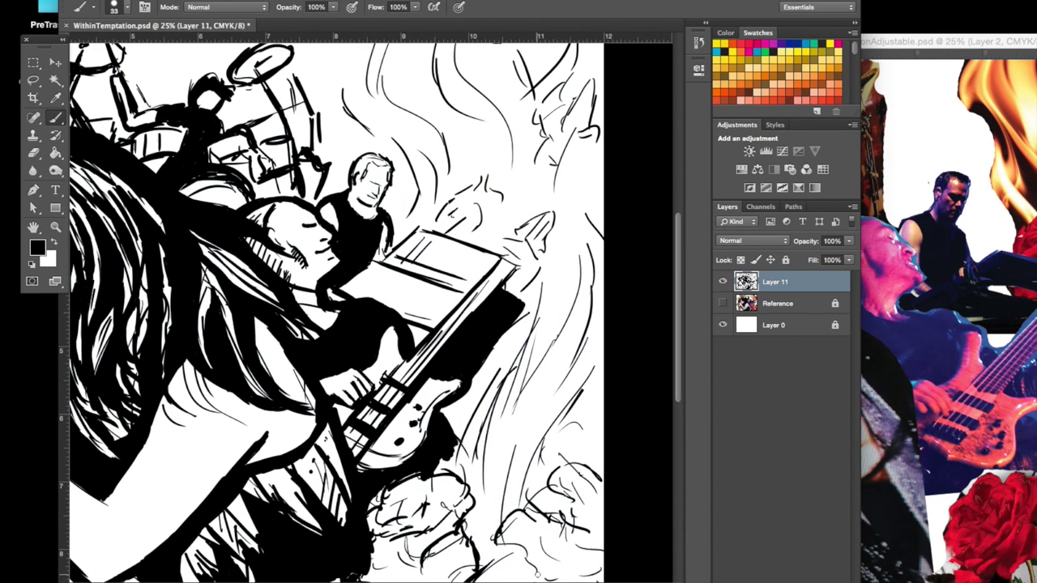
left_click_drag(421, 324, 485, 230)
left_click_drag(541, 217, 516, 253)
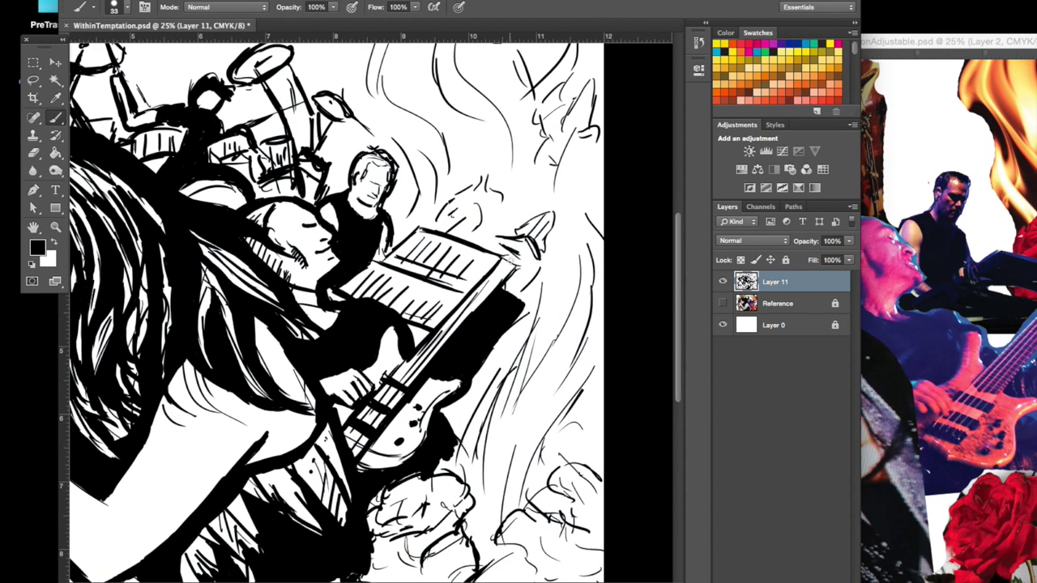
key("ctrl+minus")
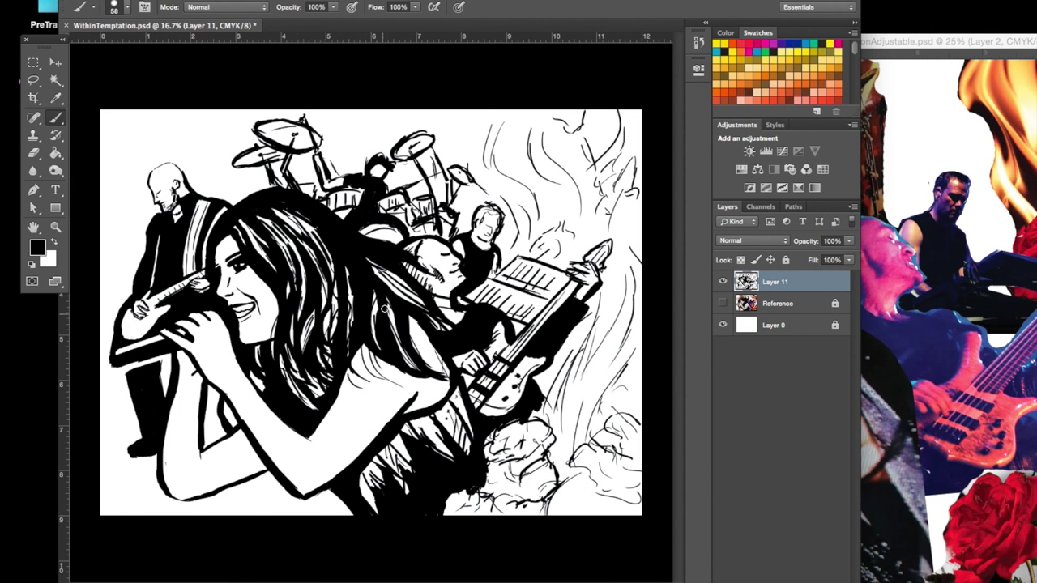
- Add loose hair strands over the singer's shoulder and fine hatching along her face
left_click_drag(350, 359, 375, 381)
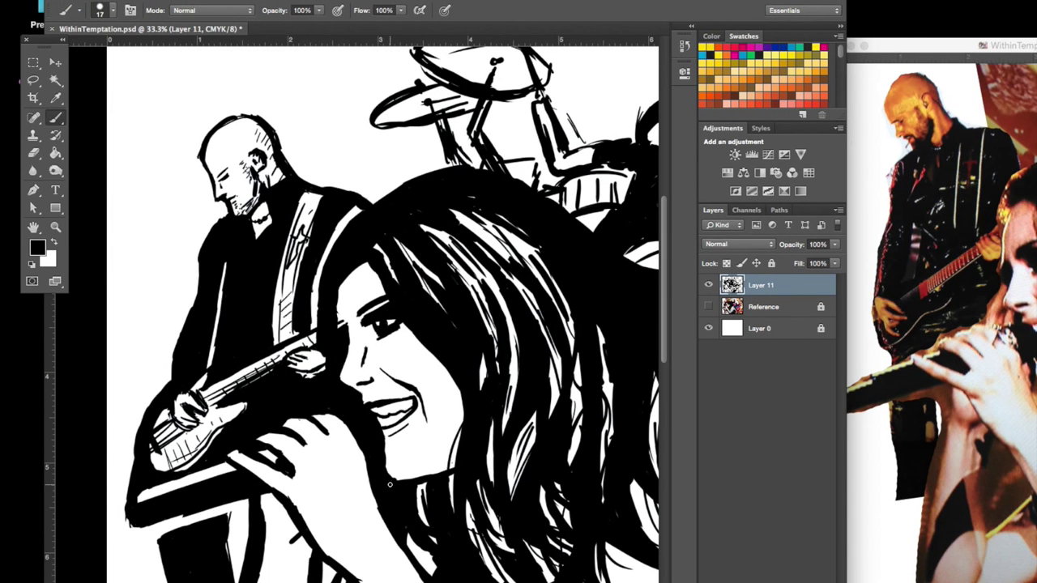
key("super+plus")
key("super+alt+z")
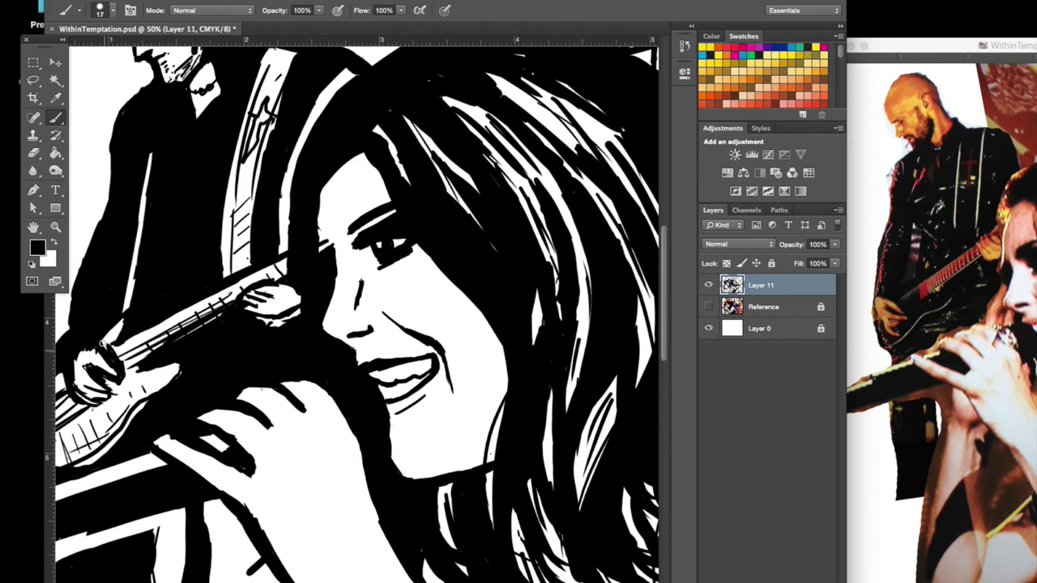
key("super+minus")
key("super+minus")
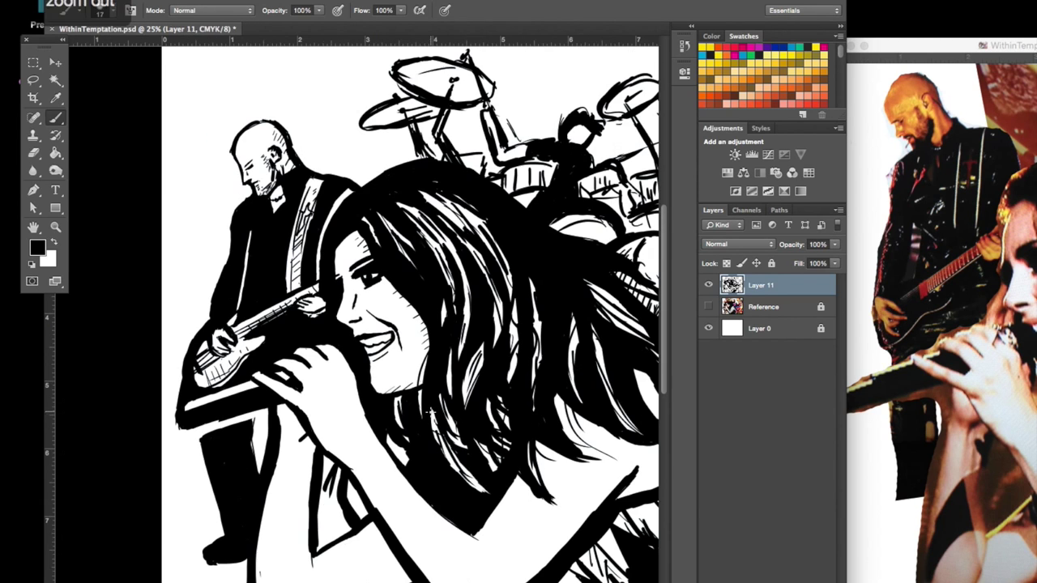
key("super+minus")
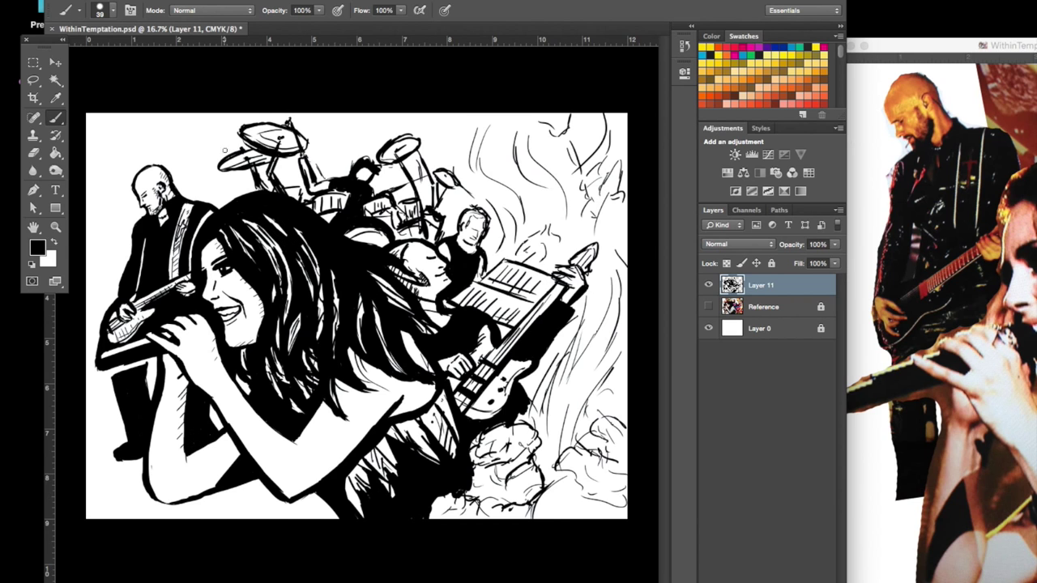
- Thicken the black bands across the keyboard and the dark shape beside the bass neck
key("super+plus")
scroll(356, 308, "right", 3)
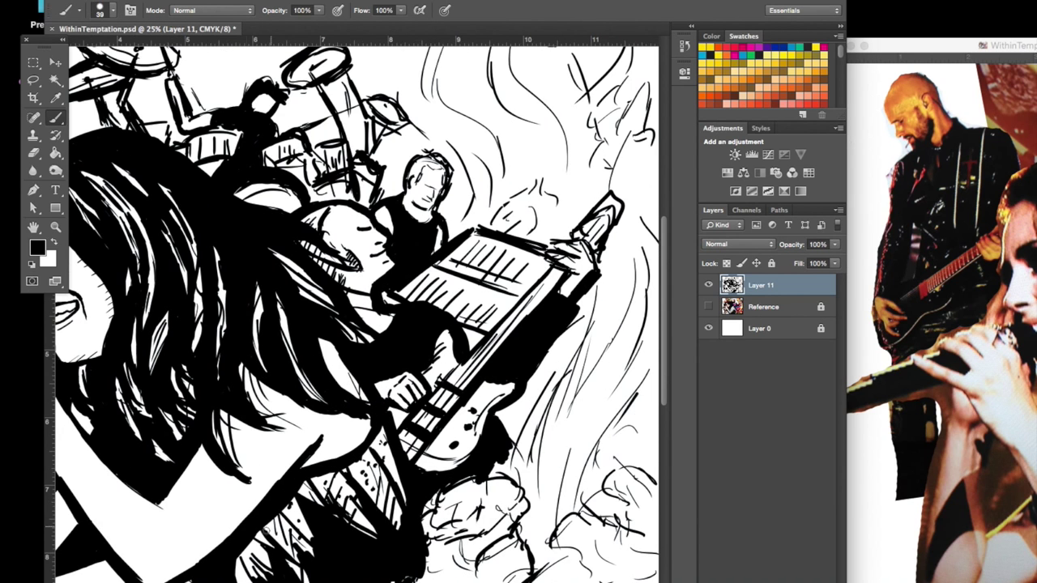
scroll(356, 308, "left", 2)
scroll(357, 308, "down", 2)
scroll(356, 308, "left", 5)
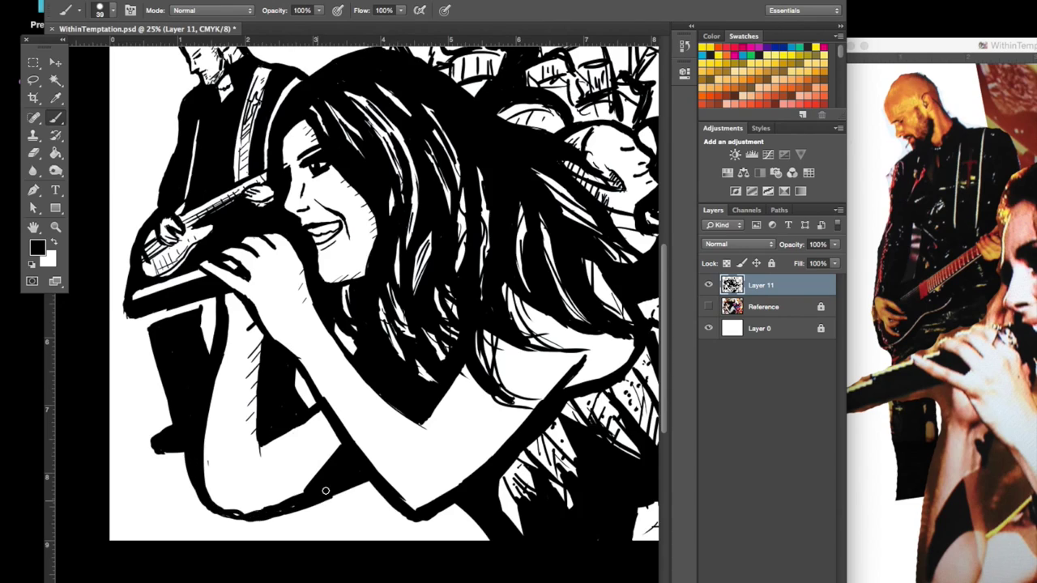
key("super+minus")
key("super+plus")
scroll(448, 379, "right", 3)
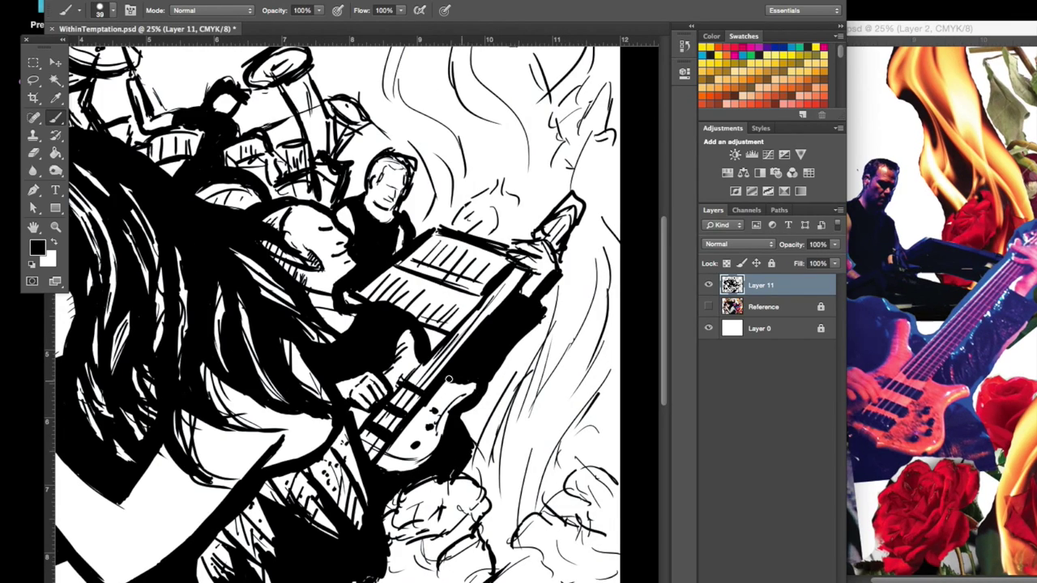
key("super+minus")
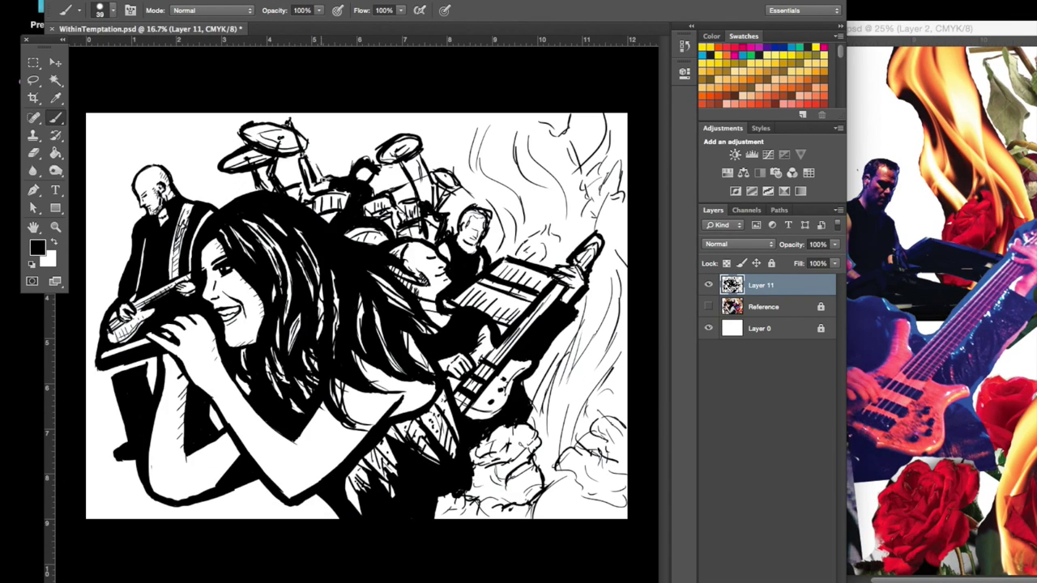
key("super+plus")
key("super+minus")
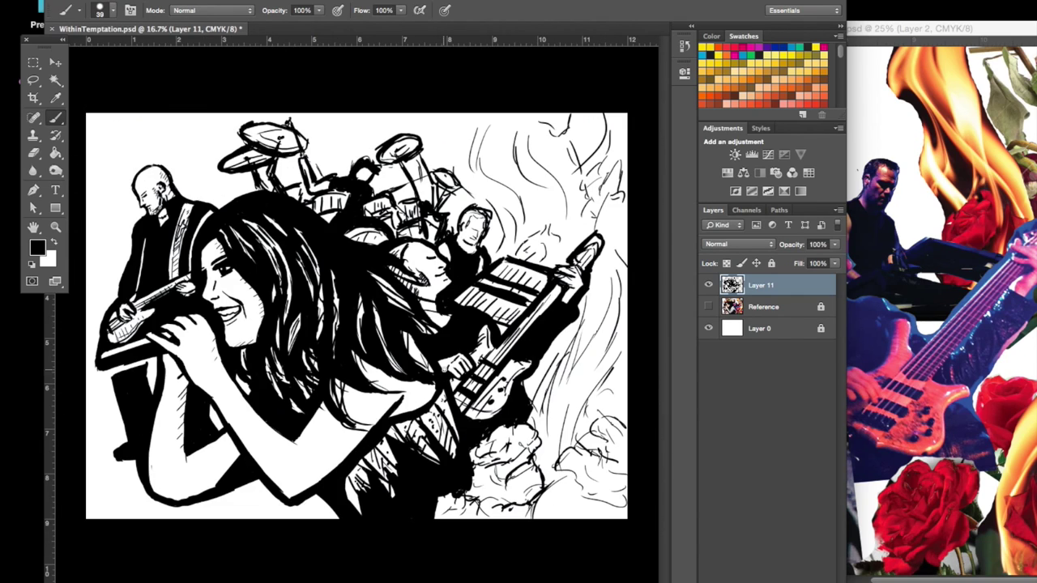
- Ink the rose below the bass and the main flame outlines around the bassist with a 65 px brush
mouse_move(583, 308)
left_mouse_down()
mouse_move(531, 430)
mouse_move(430, 514)
left_mouse_up()
key("super+plus")
scroll(448, 379, "down", 3)
left_click_drag(454, 417, 519, 502)
left_click_drag(518, 442, 462, 487)
left_click_drag(551, 389, 462, 479)
left_click_drag(583, 243, 506, 357)
key("super+minus")
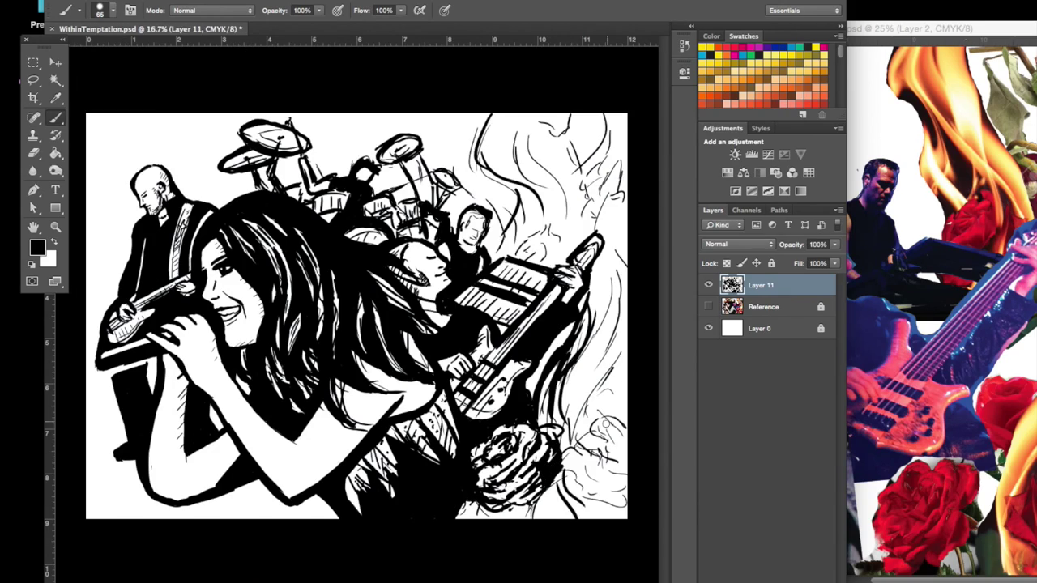
- Ink heavier flame strokes along the artwork's right side and rough in the rose in the lower-right corner
left_click_drag(608, 276, 588, 409)
left_click_drag(616, 348, 567, 425)
right_click(547, 414)
key("Return")
left_click_drag(615, 462, 571, 515)
mouse_move(571, 389)
left_mouse_down()
mouse_move(579, 478)
mouse_move(466, 514)
left_mouse_up()
- Fill the gaps between the bass, the flames and the roses with solid black, reducing the brush to 45 px
key("super+plus")
left_click_drag(567, 446, 442, 308)
key("bracketleft")
key("bracketleft")
key("bracketleft")
key("bracketleft")
key("bracketleft")
key("bracketleft")
left_click_drag(507, 312, 567, 486)
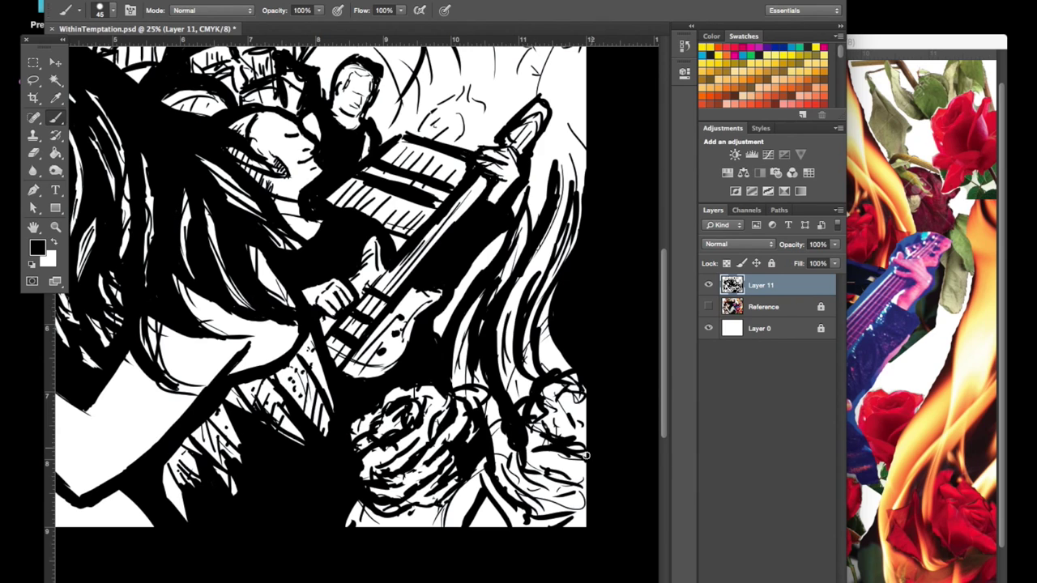
- Ink the petal lines of the lower-right rose and blacken the background around both bottom roses
left_click_drag(564, 440, 531, 490)
left_click_drag(385, 401, 356, 437)
left_click_drag(365, 498, 348, 527)
left_click_drag(474, 474, 437, 509)
left_click_drag(515, 498, 485, 536)
left_click_drag(583, 509, 512, 533)
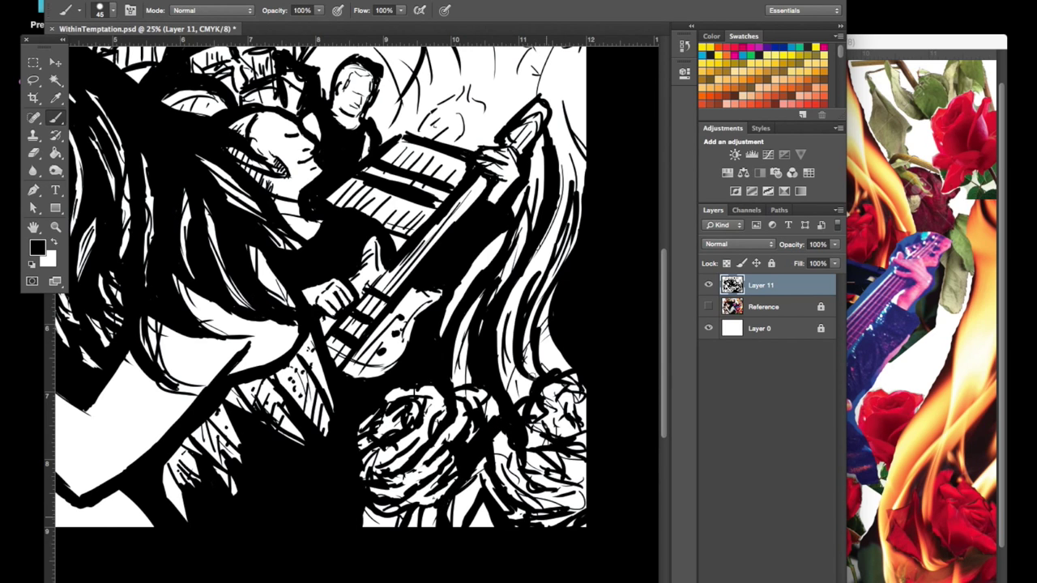
- Ink the flames above the keyboardist, plus the rose and thorny vine above the bass headstock
scroll(486, 275, "up", 3)
mouse_move(567, 86)
left_mouse_down()
mouse_move(539, 151)
mouse_move(491, 150)
left_mouse_up()
mouse_move(545, 142)
left_mouse_down()
mouse_move(493, 180)
mouse_move(421, 203)
left_mouse_up()
scroll(325, 308, "up", 2)
left_click_drag(494, 48, 470, 163)
left_click_drag(511, 73, 458, 127)
left_click_drag(438, 64, 389, 142)
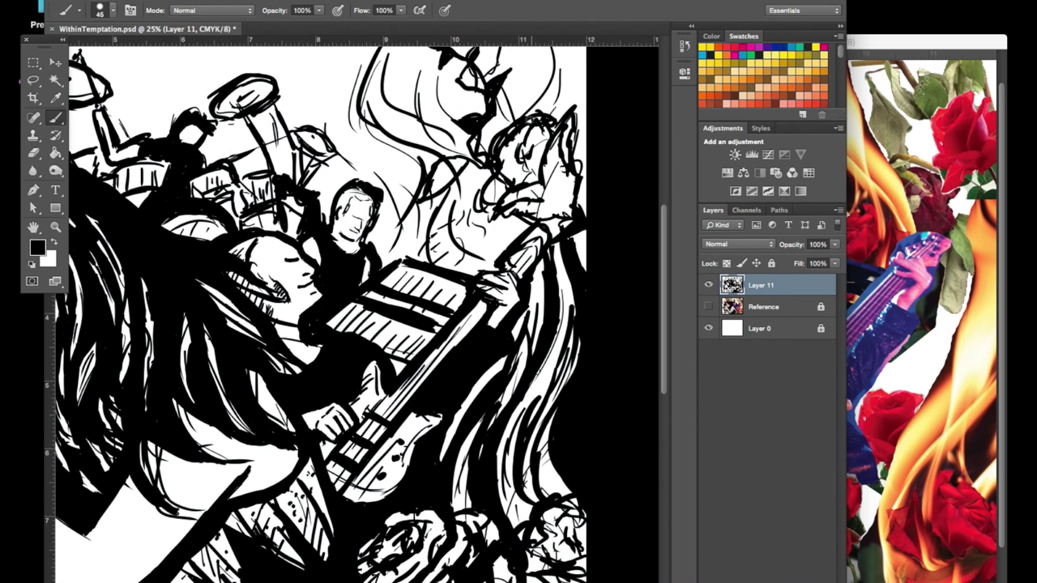
- Add petal detail and dark shading to the upper-right roses and strengthen the flame lines beside the keyboardist
left_click_drag(526, 122, 502, 154)
scroll(324, 308, "up", 4)
left_click_drag(393, 138, 385, 199)
mouse_move(584, 166)
left_mouse_down()
mouse_move(551, 211)
mouse_move(577, 300)
left_mouse_up()
left_click_drag(523, 144, 518, 211)
scroll(408, 186, "down", 2)
mouse_move(461, 248)
left_mouse_down()
mouse_move(433, 292)
mouse_move(442, 353)
left_mouse_up()
left_click_drag(446, 287, 405, 345)
left_click_drag(437, 247, 422, 321)
scroll(365, 324, "up", 2)
scroll(356, 324, "left", 2)
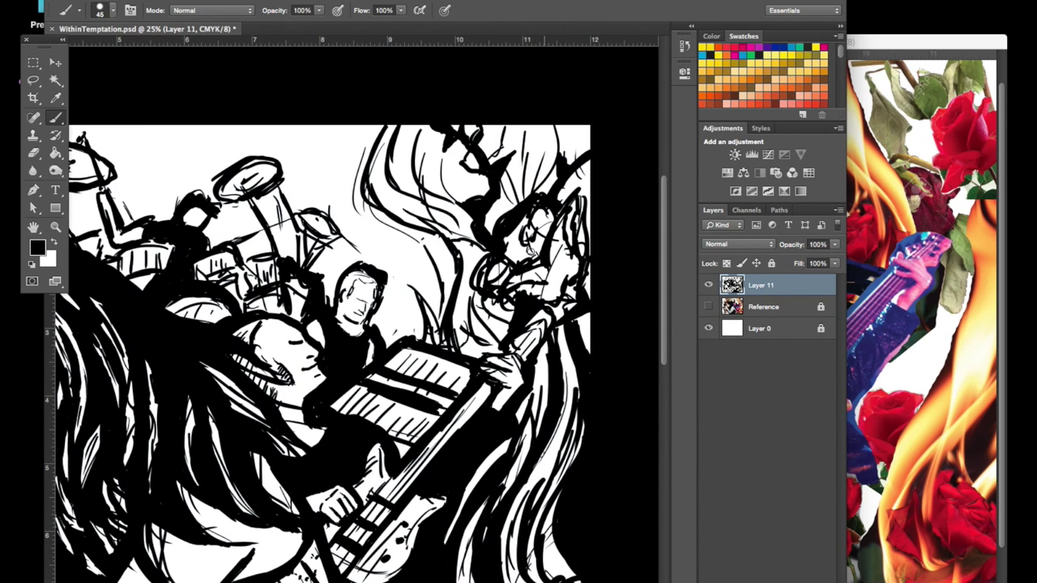
- Ink a small rose at the canvas's right edge and a curled thorny vine beside the upper flames
key("ctrl+minus")
left_click_drag(535, 210, 531, 264)
left_click_drag(616, 318, 620, 356)
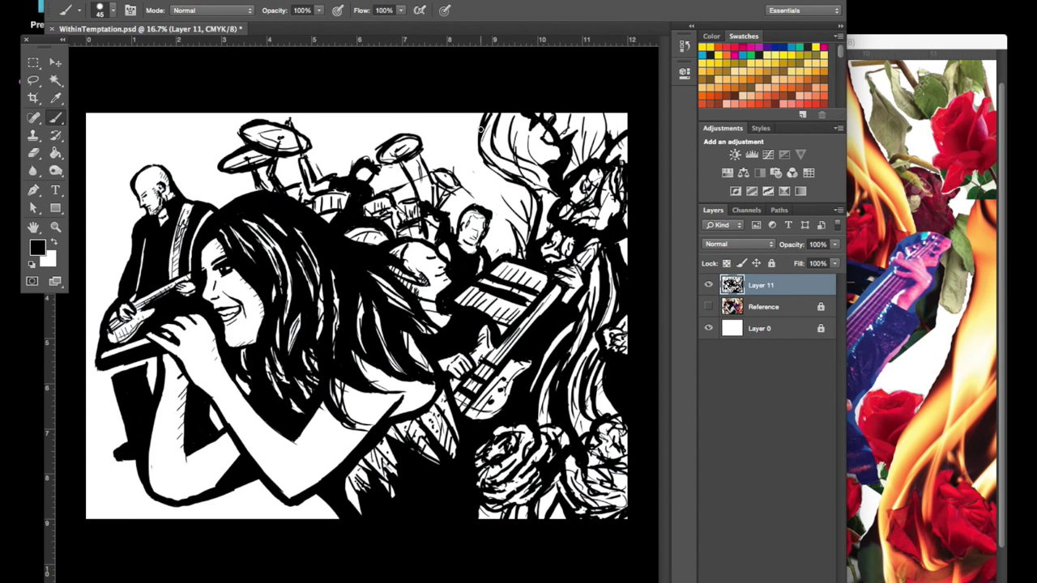
key("ctrl+plus")
key("ctrl+minus")
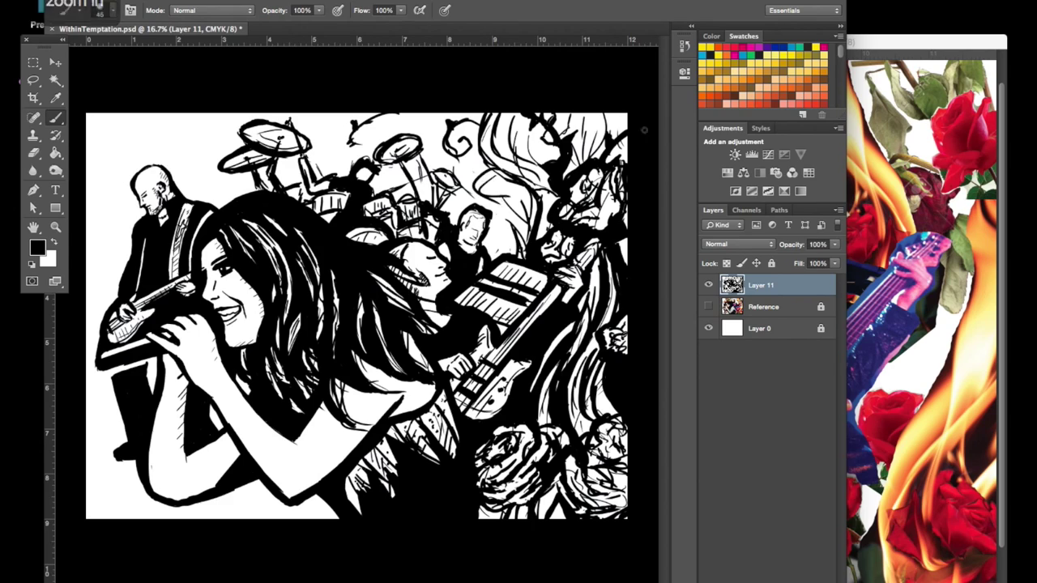
- Shift the line art down on the canvas and extend the flame outlines and thorny vines to its top edge
key("ctrl+plus")
key("ctrl+minus")
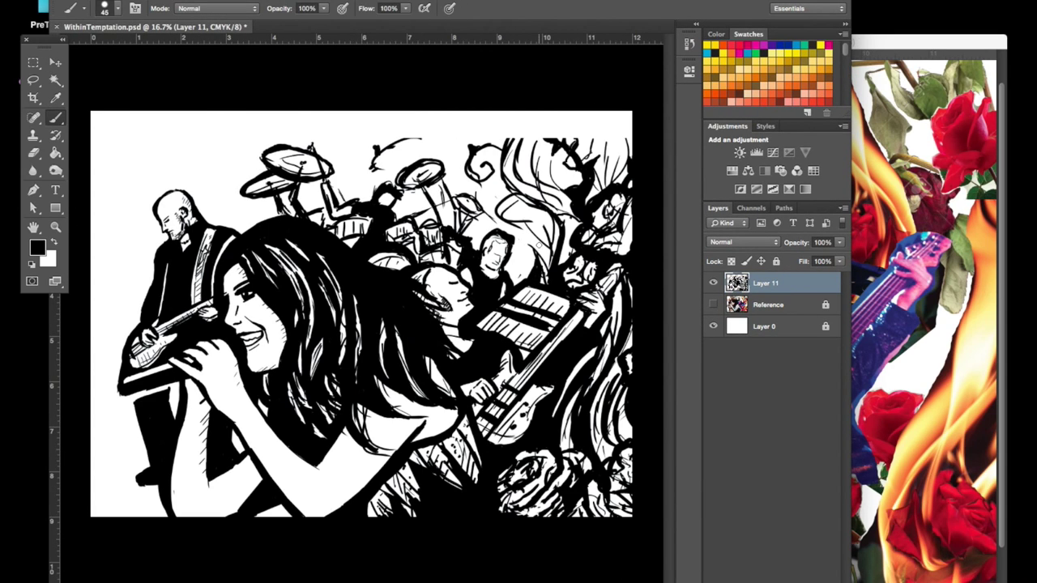
left_click_drag(499, 113, 531, 164)
left_click_drag(598, 115, 614, 183)
key("ctrl+plus")
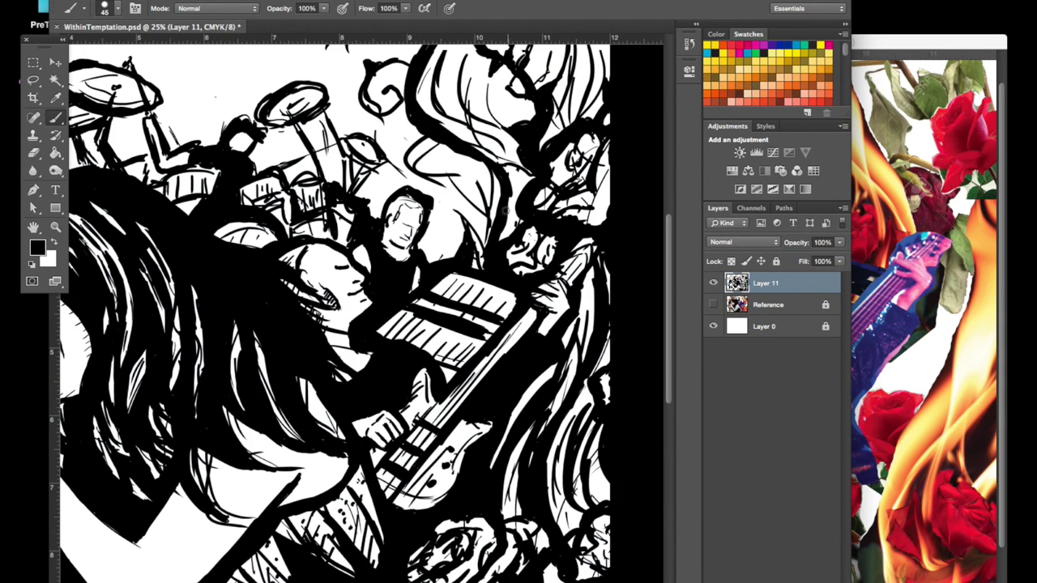
scroll(356, 308, "down", 1)
left_click_drag(482, 104, 522, 146)
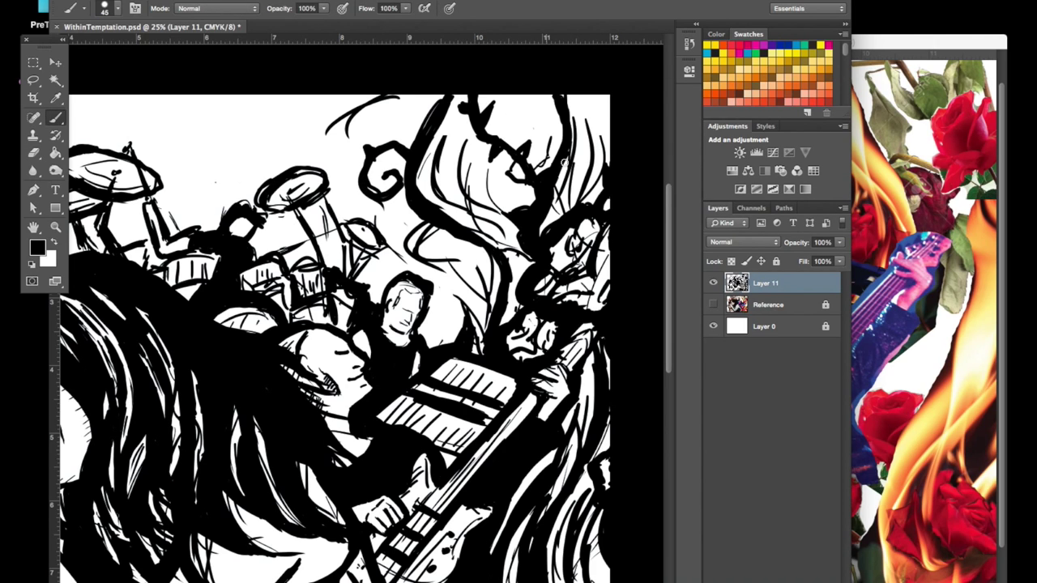
key("ctrl+minus")
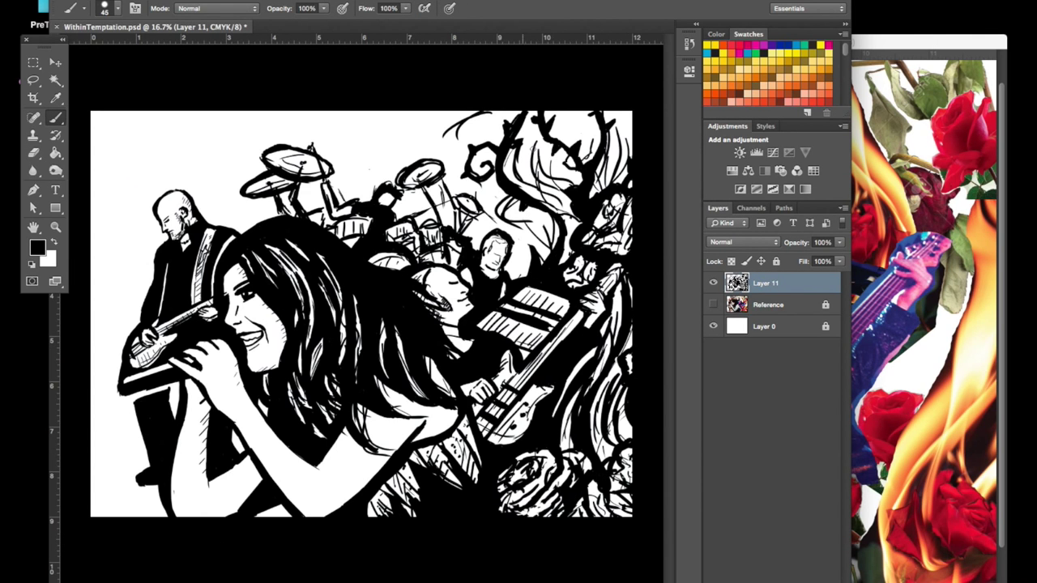
- Fill the shadows among the vines and flames with solid black using a 72 px brush
right_click(542, 166)
left_click_drag(624, 120, 649, 119)
key("Return")
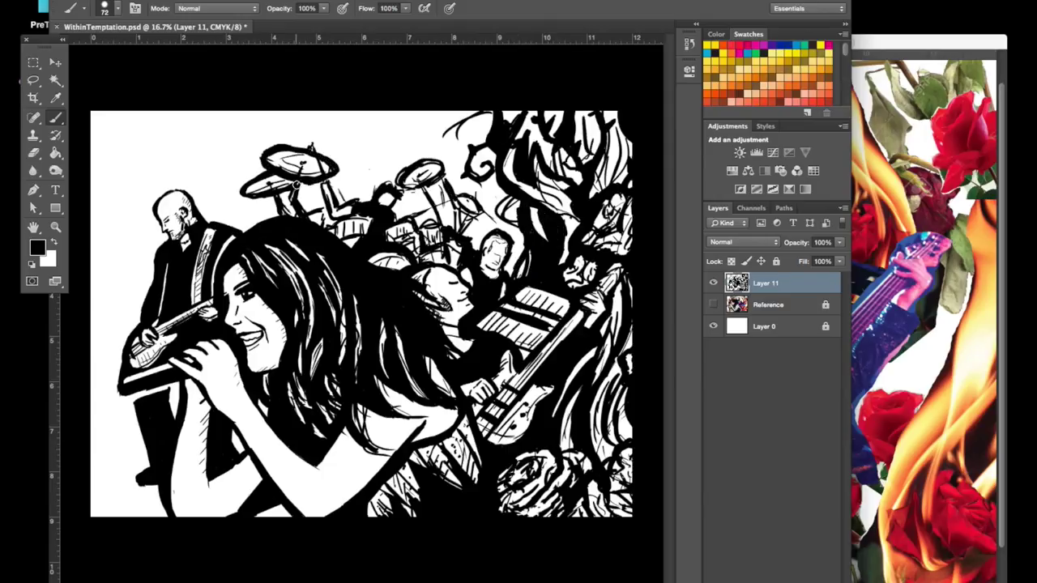
- Ink horizontal stage stripes behind the guitarist's legs and a diagonal light ray beside his head
left_click_drag(130, 414, 90, 405)
left_click_drag(122, 340, 90, 349)
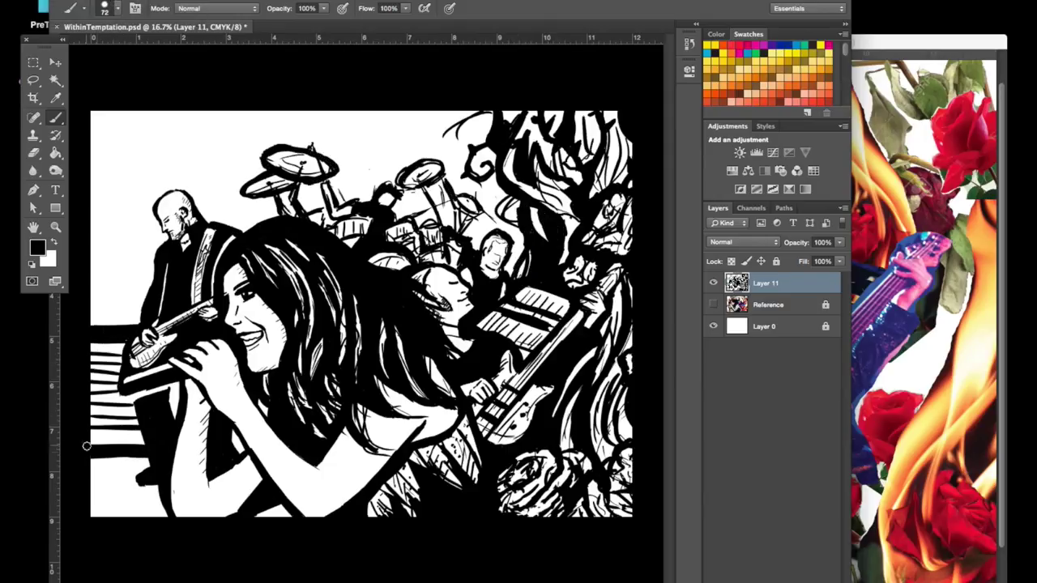
left_click_drag(154, 486, 91, 490)
left_click_drag(160, 239, 103, 213)
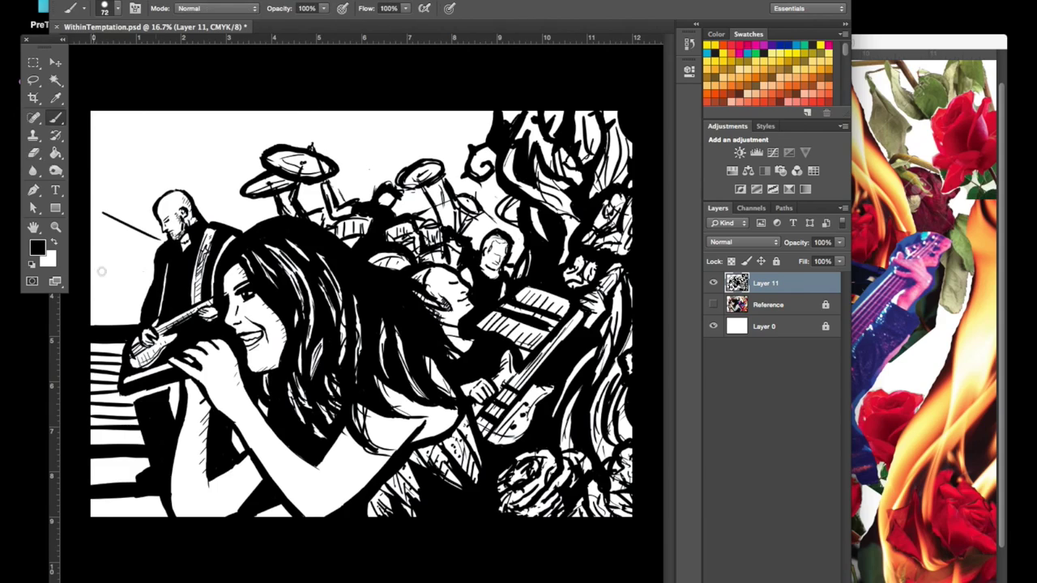
- Try curved flame wisps across the empty sky above the drum kit with a 47 px brush
key("super+equal")
left_click_drag(397, 97, 495, 81)
key("super+minus")
key("super+equal")
left_click_drag(373, 134, 470, 106)
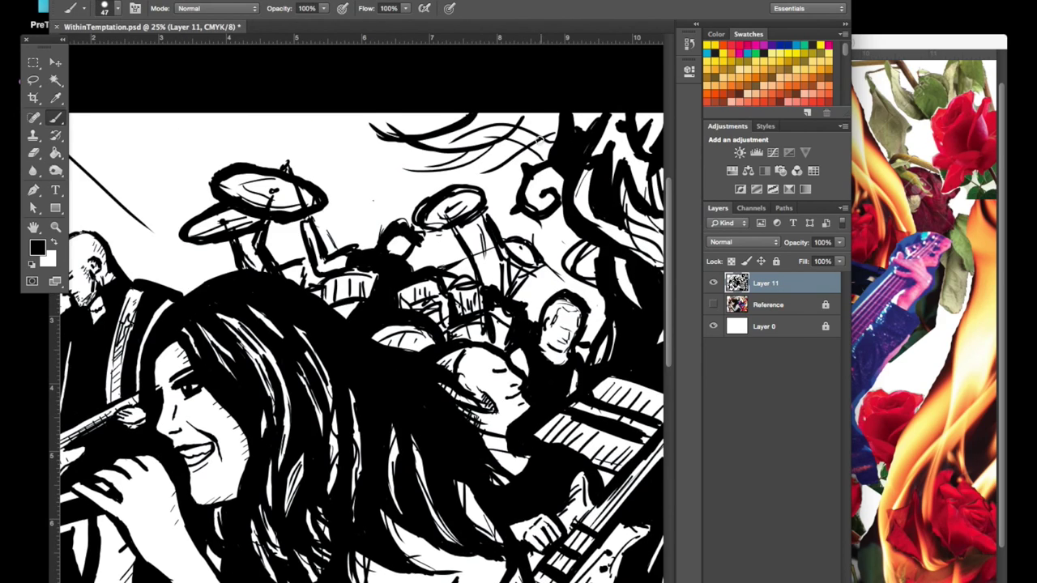
- Blacken the stage floor in the artwork's lower-left corner beside the singer's elbow
key("super+minus")
left_click_drag(151, 507, 90, 510)
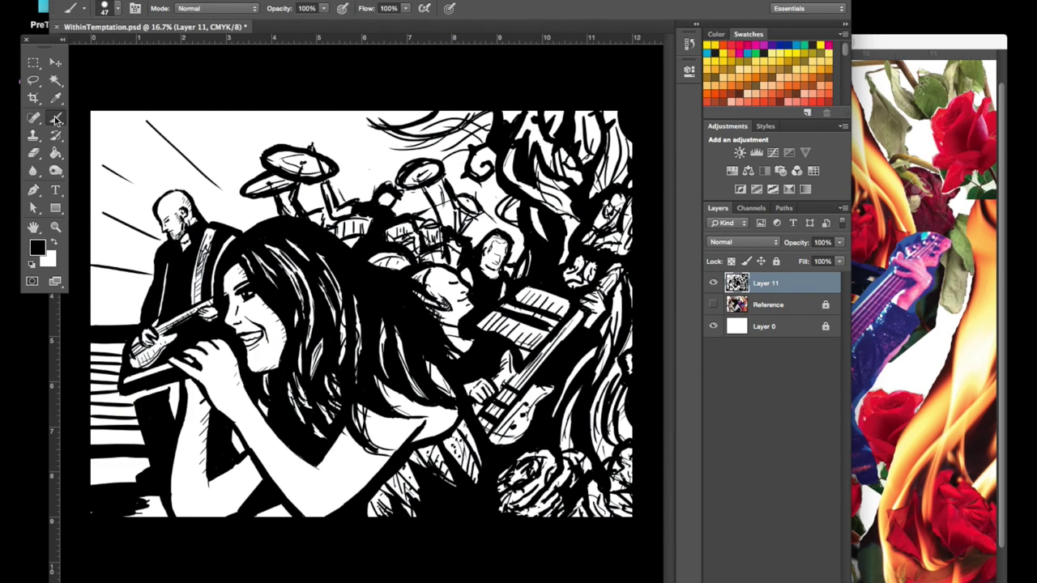
- Erase the curved wisps above the drum kit
key("super+equal")
key("e")
key("super+minus")
key("b")
right_click(405, 80)
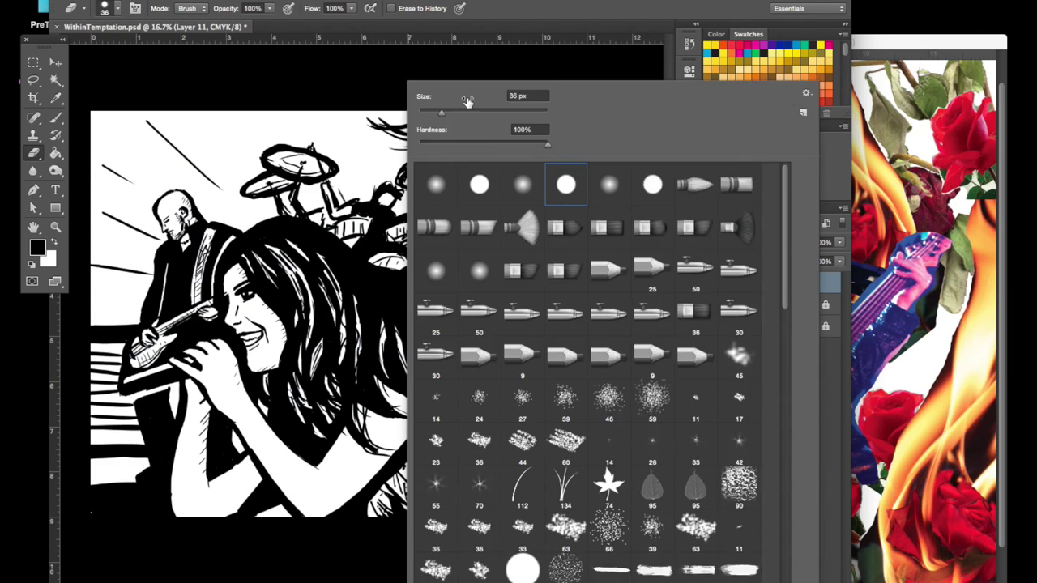
key("Return")
- Thicken the outlines of the cymbals and drum stands with a 42 px brush
key("super+equal")
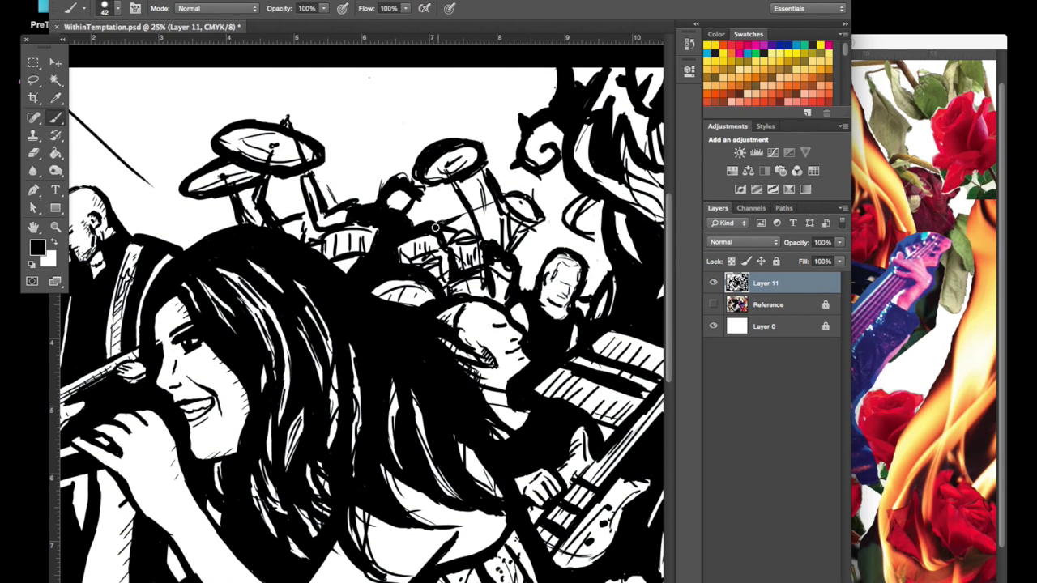
key("super+minus")
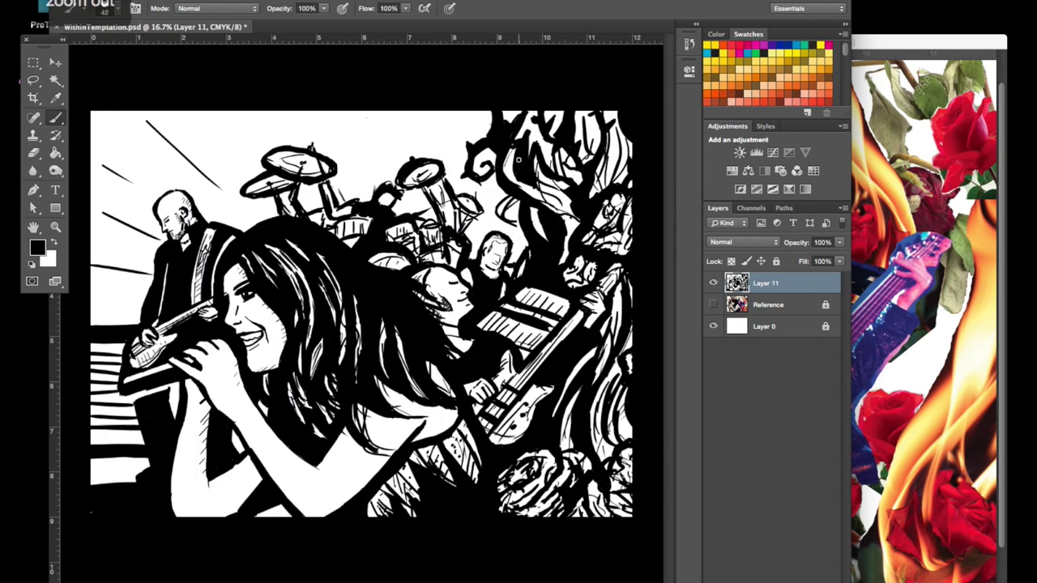
key("super+equal")
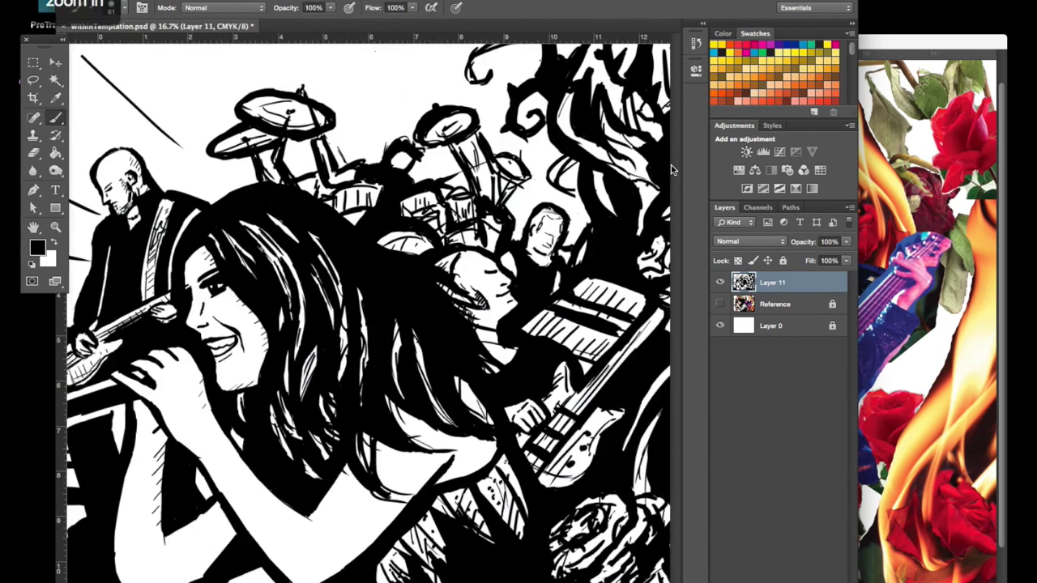
- Shape the curled thorny vine tip at the canvas's top edge and clean up its contour with the Eraser
key("super+equal")
left_click_drag(519, 177, 512, 213)
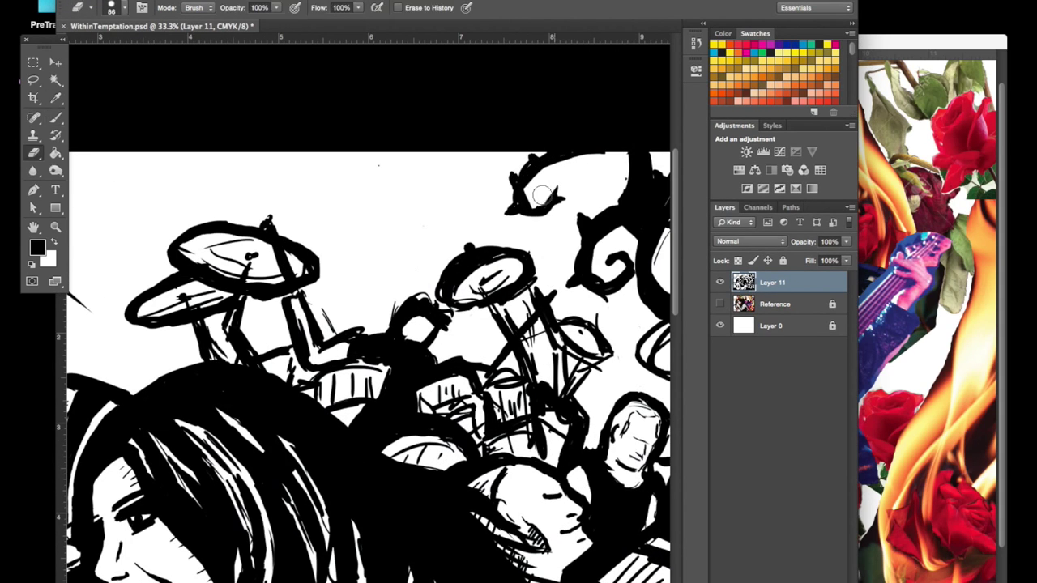
left_click_drag(534, 155, 616, 174)
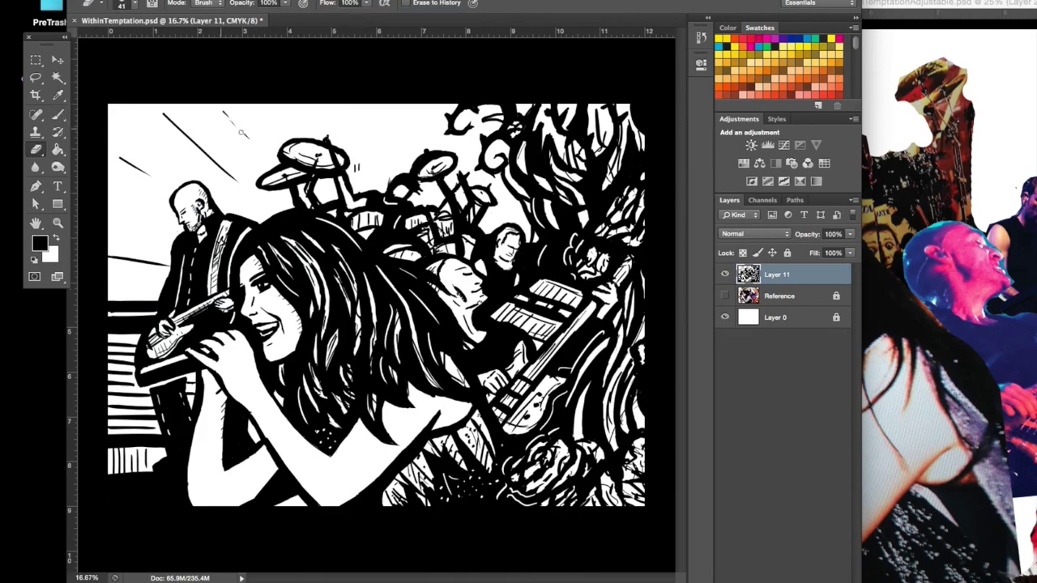
- Carve white highlight strands into the singer's black hair with a 41 px Eraser
key("super+equal")
key("super+minus")
key("super+equal")
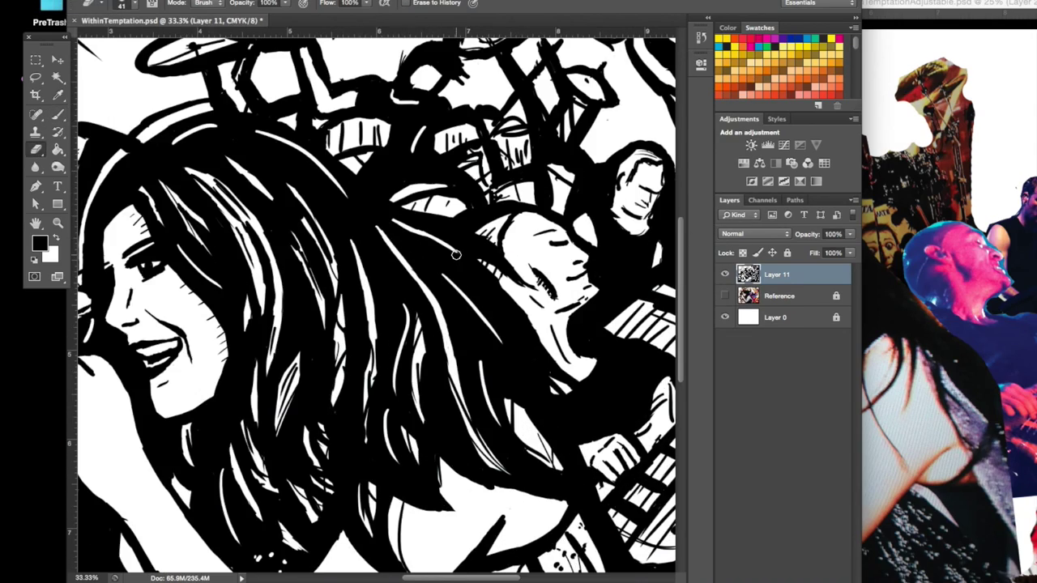
key("super+minus")
- Ink a diagonal truss with round stage lights and beams above the drums with a 32 px brush, and rework the right cymbal
key("super+equal")
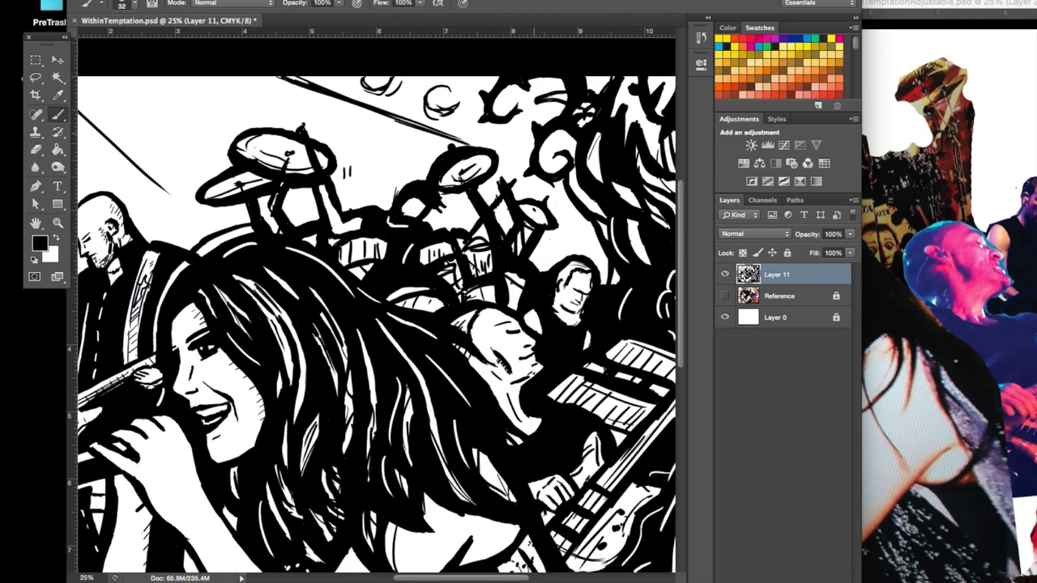
scroll(421, 122, "up", 2)
key("e")
mouse_move(498, 185)
left_mouse_down()
mouse_move(434, 206)
mouse_move(488, 198)
left_mouse_up()
key("b")
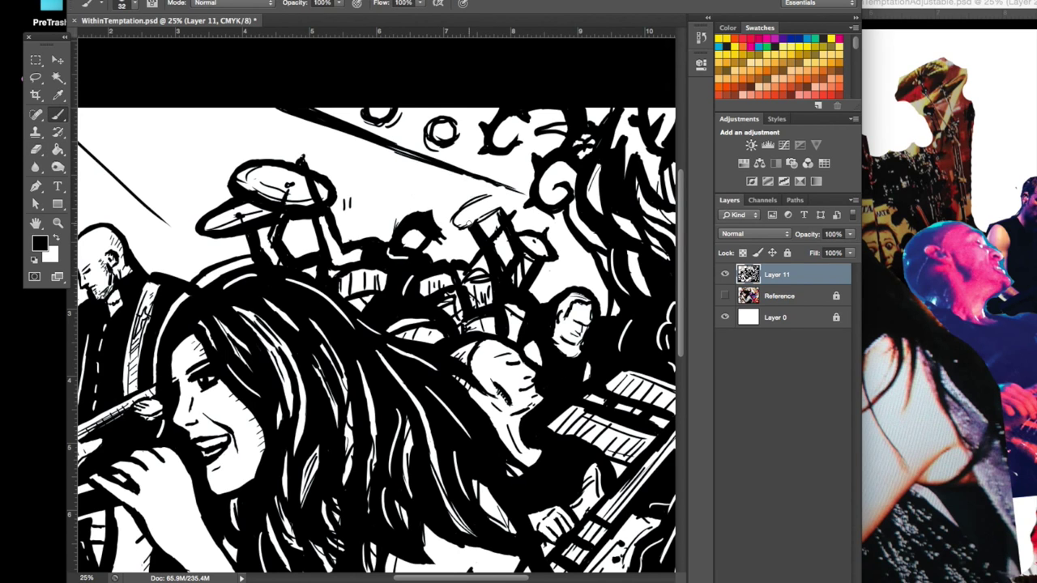
key("super+minus")
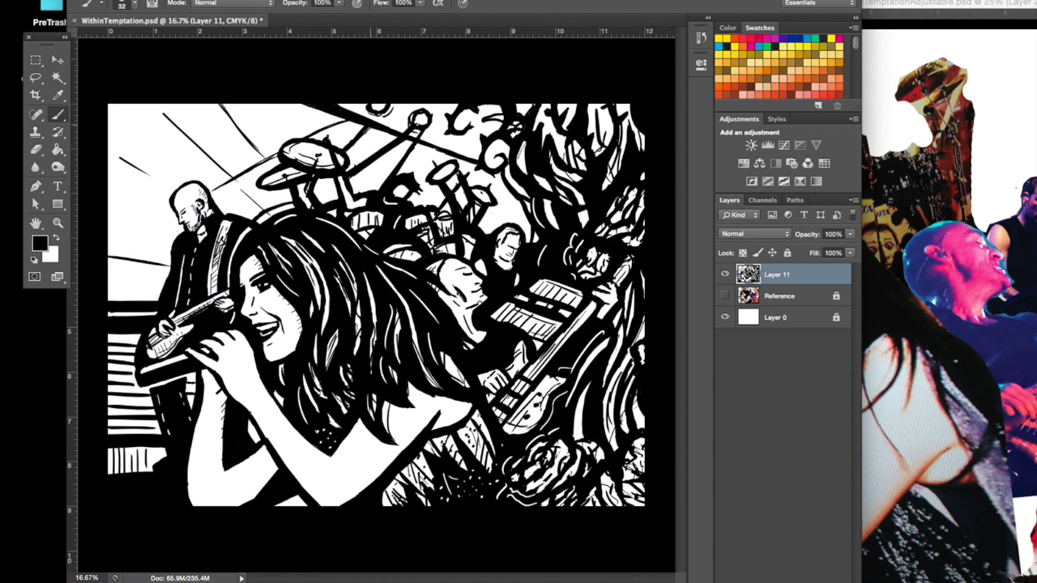
- Thicken the light rays around the guitarist and above the drum kit with a 53 px brush
key("super+equal")
scroll(377, 300, "up", 2)
scroll(377, 300, "left", 5)
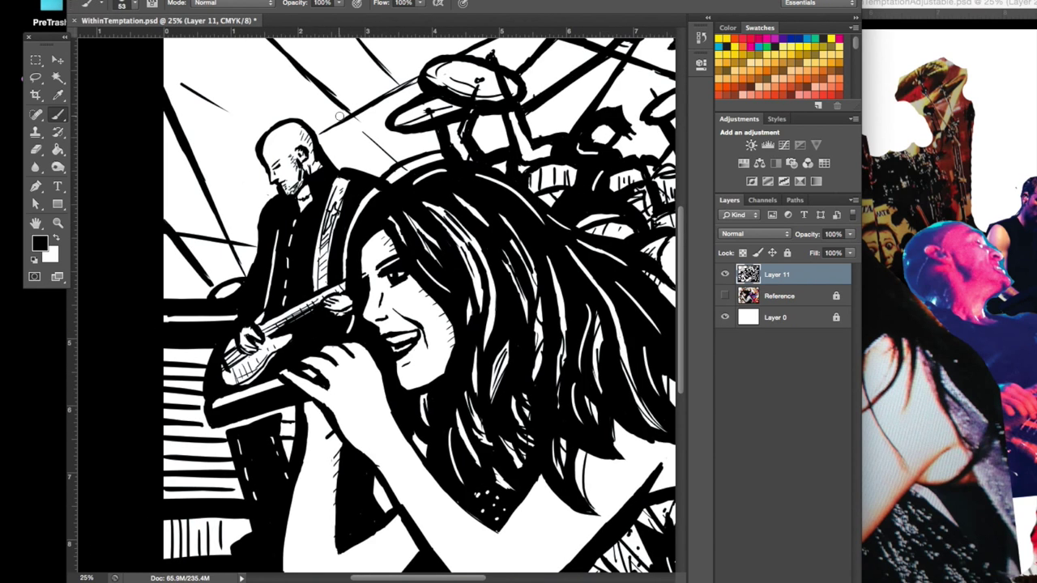
scroll(320, 85, "up", 2)
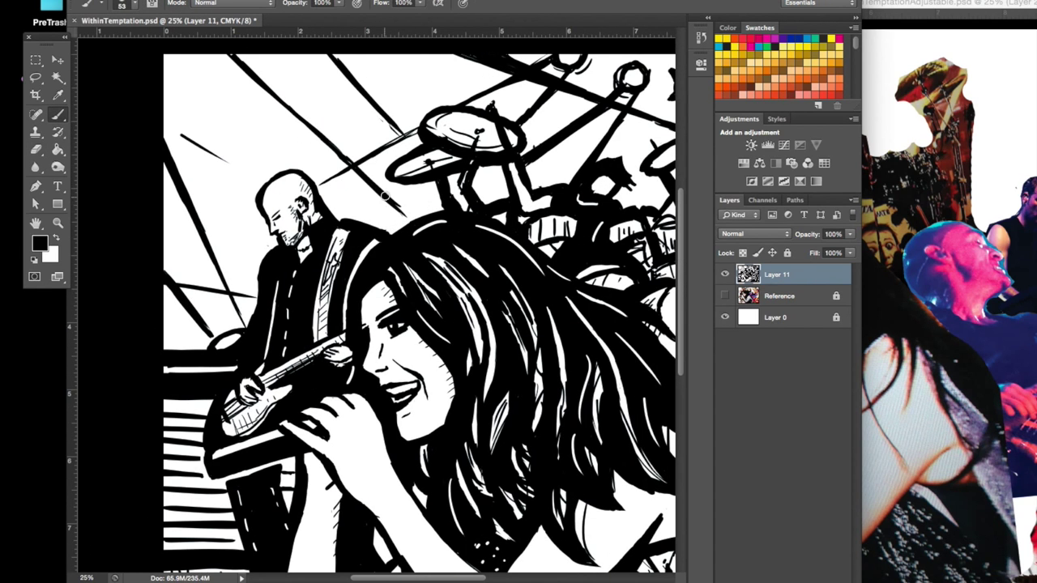
key("super+minus")
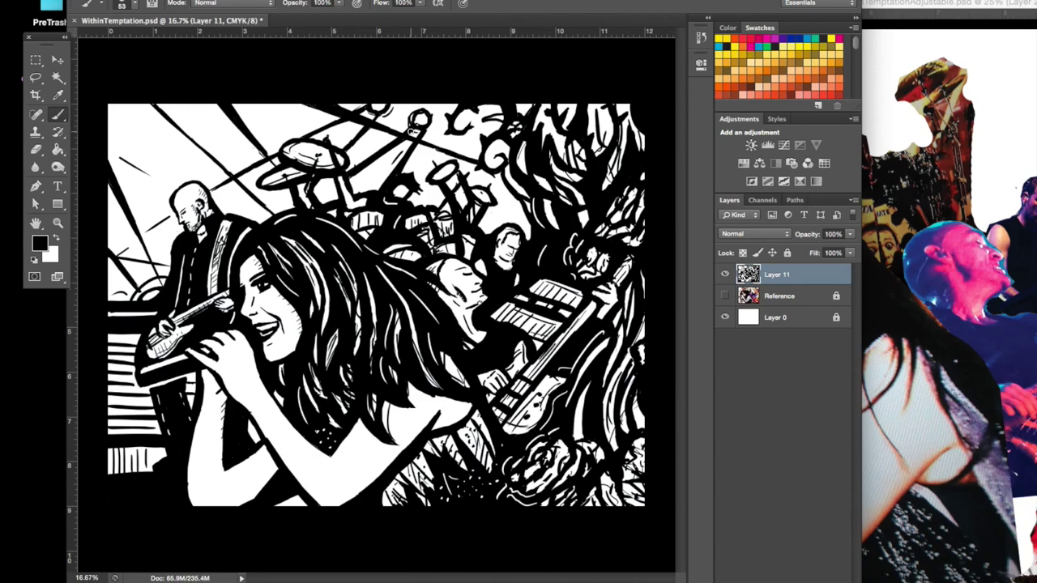
key("super+equal")
key("super+minus")
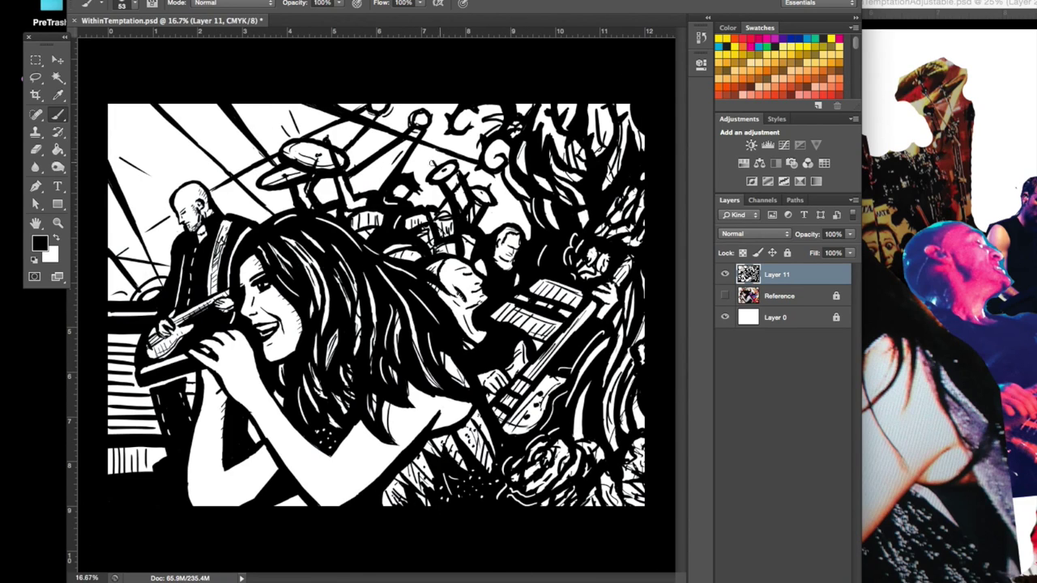
- Paint the strands of the singer's hair beside her face brown on Layer 12 with a 127 px brush
key("super+equal")
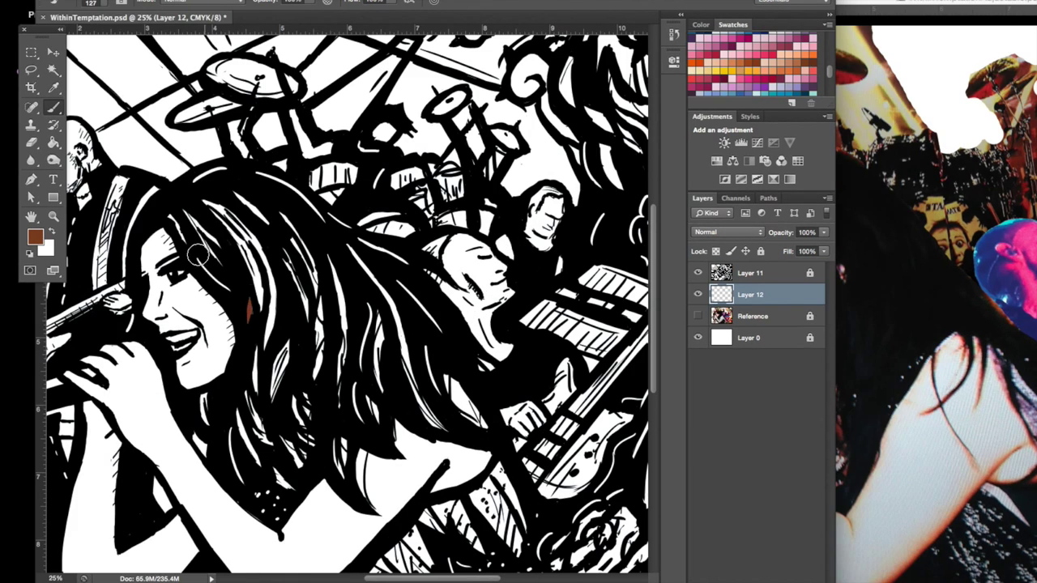
left_click_drag(316, 227, 299, 292)
left_click_drag(280, 344, 271, 401)
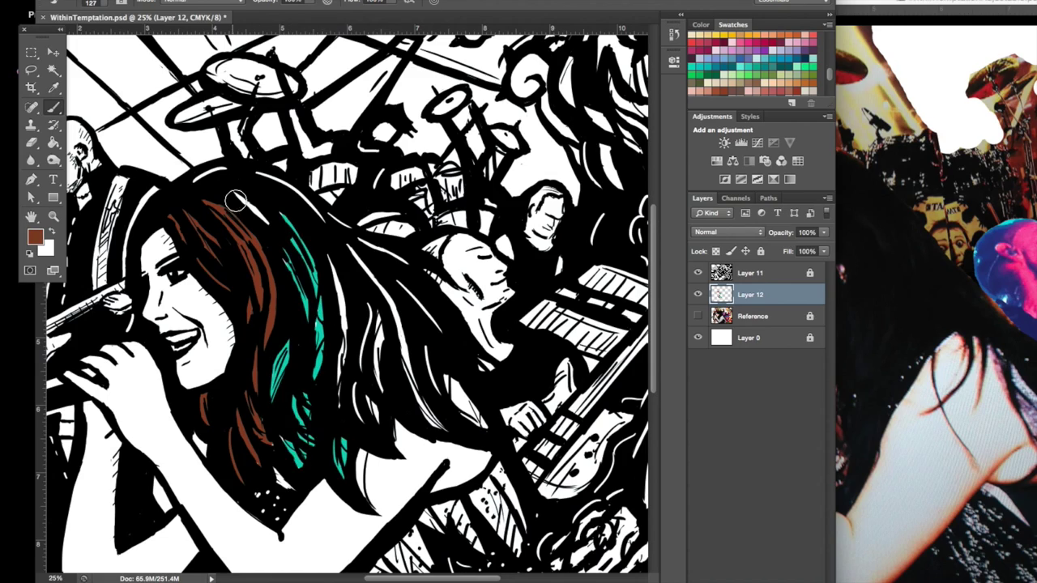
- Paint teal streaks through the middle of the singer's hair and brown and orange strands around them
left_click_drag(340, 259, 336, 405)
left_click_drag(377, 360, 373, 421)
key("super+minus")
left_click(264, 223, "alt")
key("super+equal")
left_click_drag(340, 268, 348, 348)
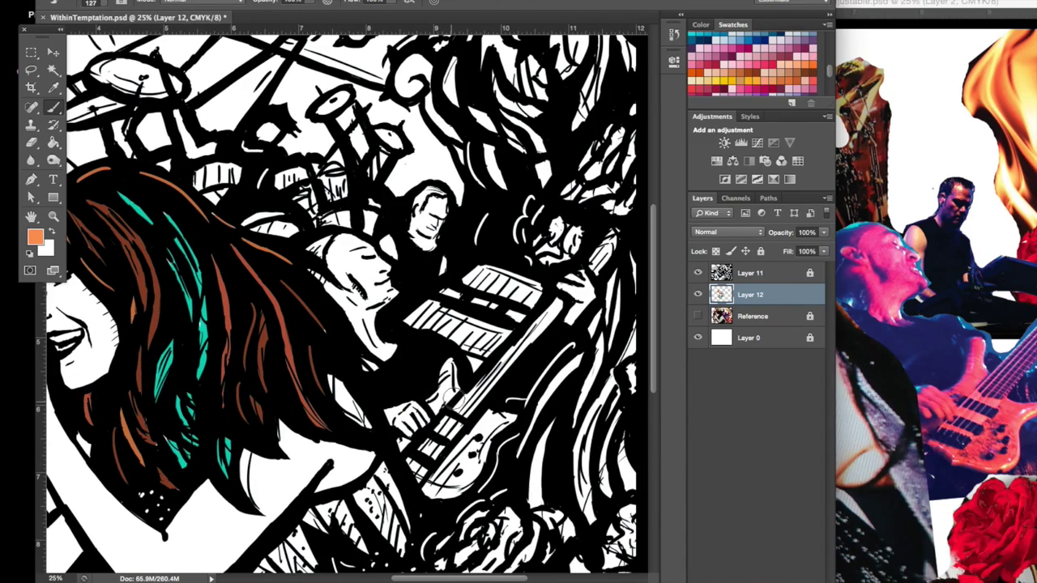
- Colour the bass guitar orange and the standing guitarist's guitar and strap grey
left_click_drag(438, 405, 486, 486)
left_click_drag(559, 299, 453, 413)
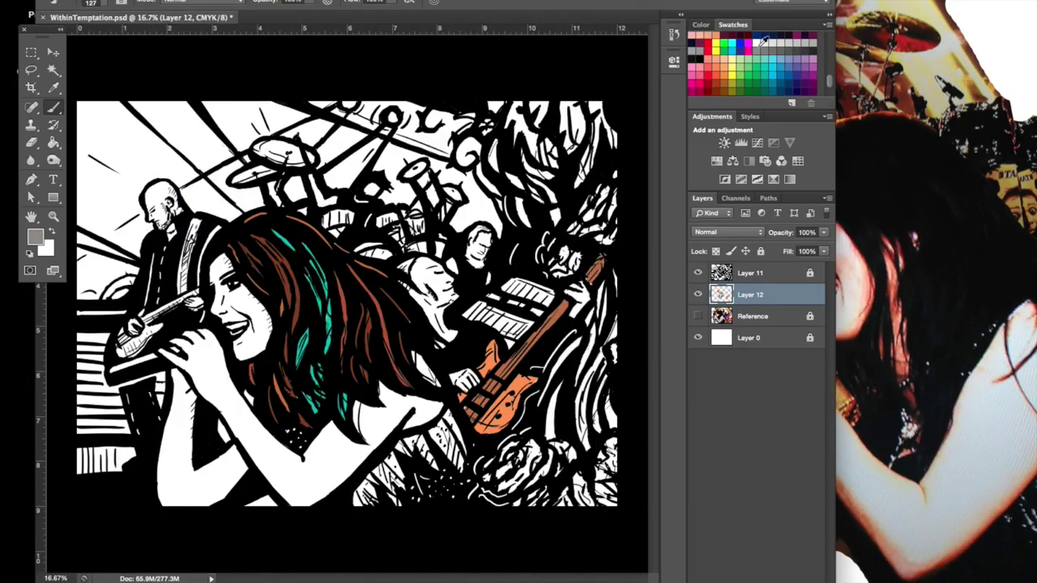
key("super+equal")
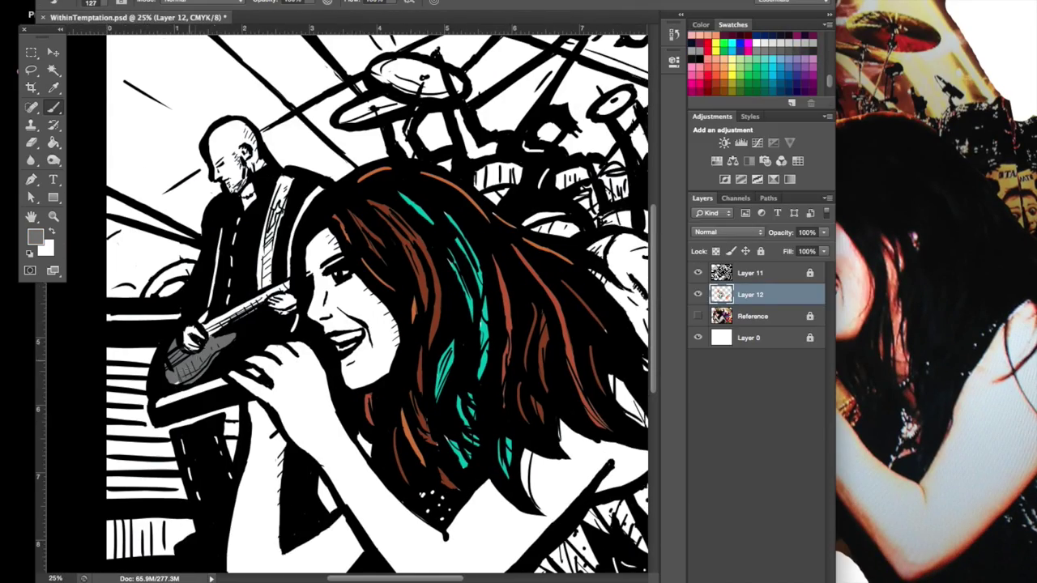
key("super+minus")
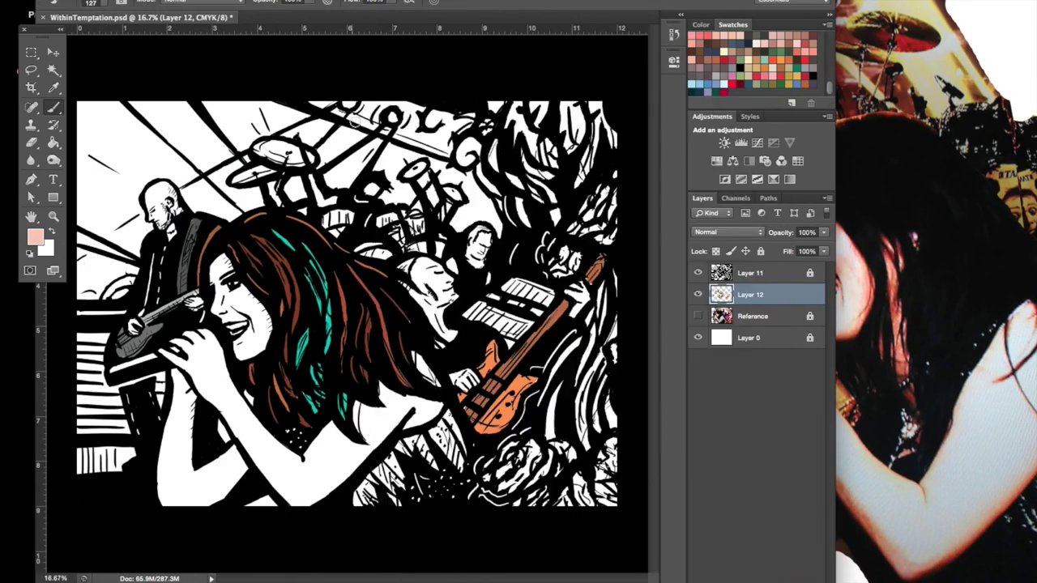
- Paint a light pink skin base on the singer's hand, arms and shoulder with a 163 px brush
left_click_drag(324, 470, 204, 362)
key("super+equal")
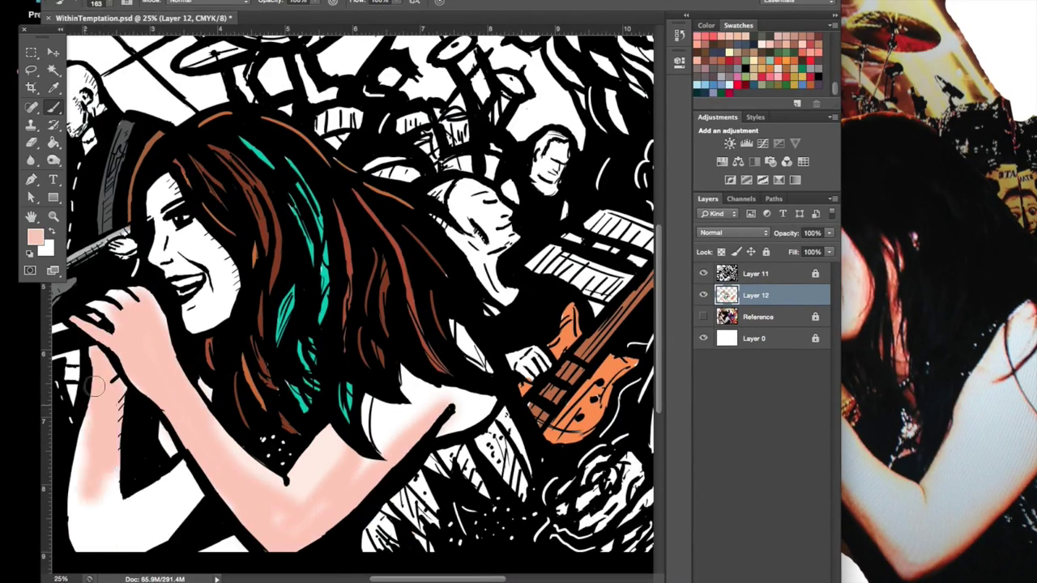
mouse_move(243, 453)
left_mouse_down()
mouse_move(356, 422)
mouse_move(393, 424)
left_mouse_up()
- Colour the singer's face and shade her cheek, jaw and arm edges with soft salmon pink
key("super+equal")
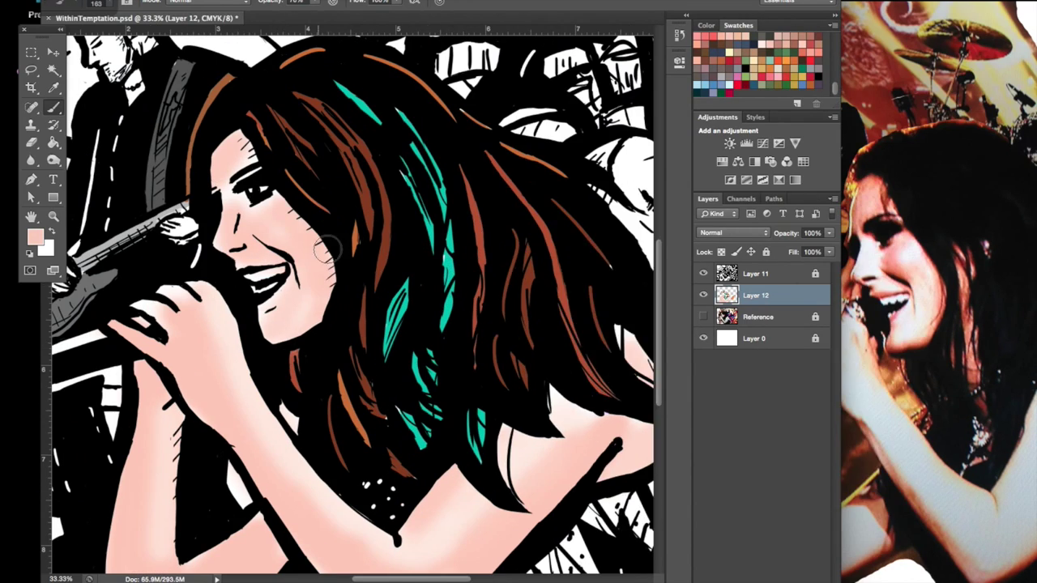
left_click_drag(320, 259, 324, 309)
key("super+minus")
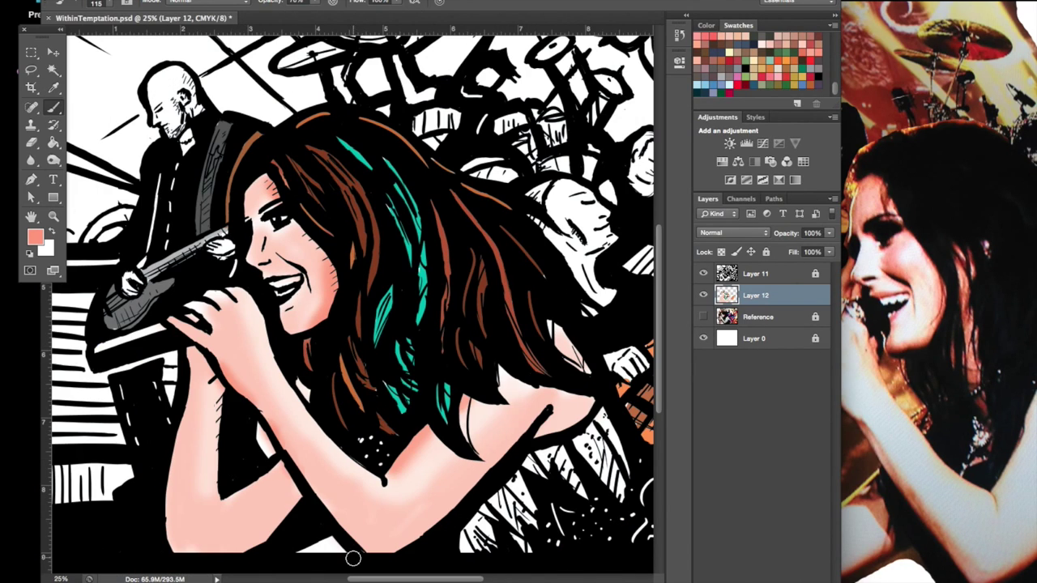
left_click_drag(349, 556, 405, 513)
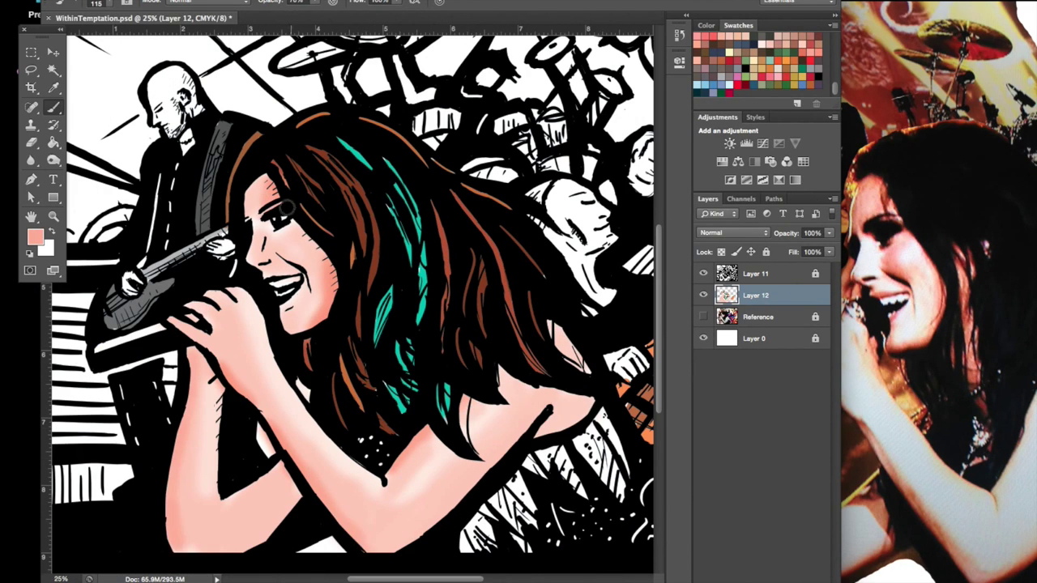
key("super+equal")
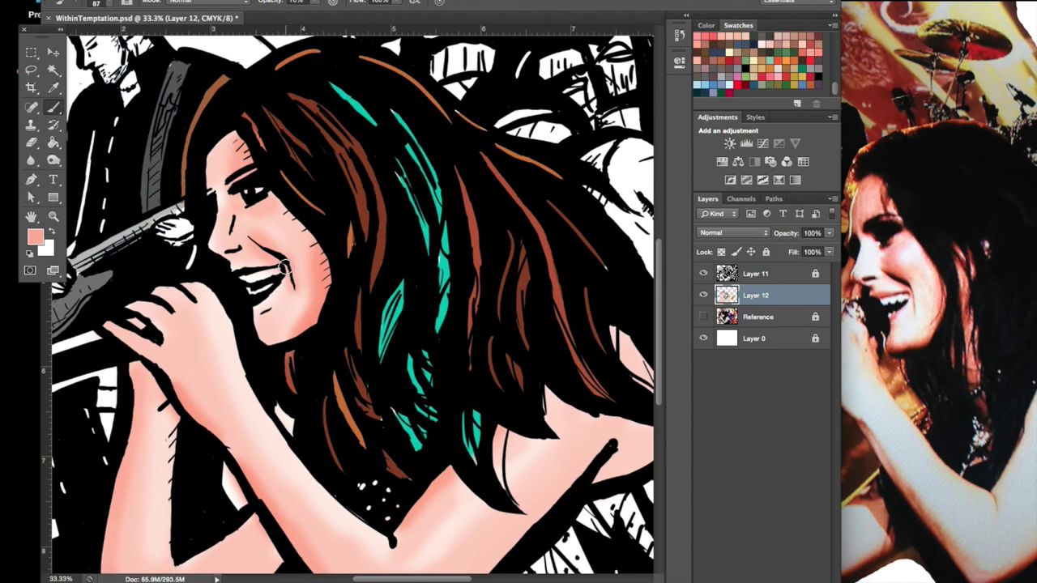
left_click_drag(285, 267, 235, 348)
- Deepen the shadows along the edges of the singer's arms and face with a darker salmon and a 79 px brush
left_click(758, 56)
key("super+minus")
left_click_drag(217, 389, 215, 445)
scroll(217, 466, "up", 3)
scroll(217, 466, "right", 4)
scroll(205, 471, "up", 1)
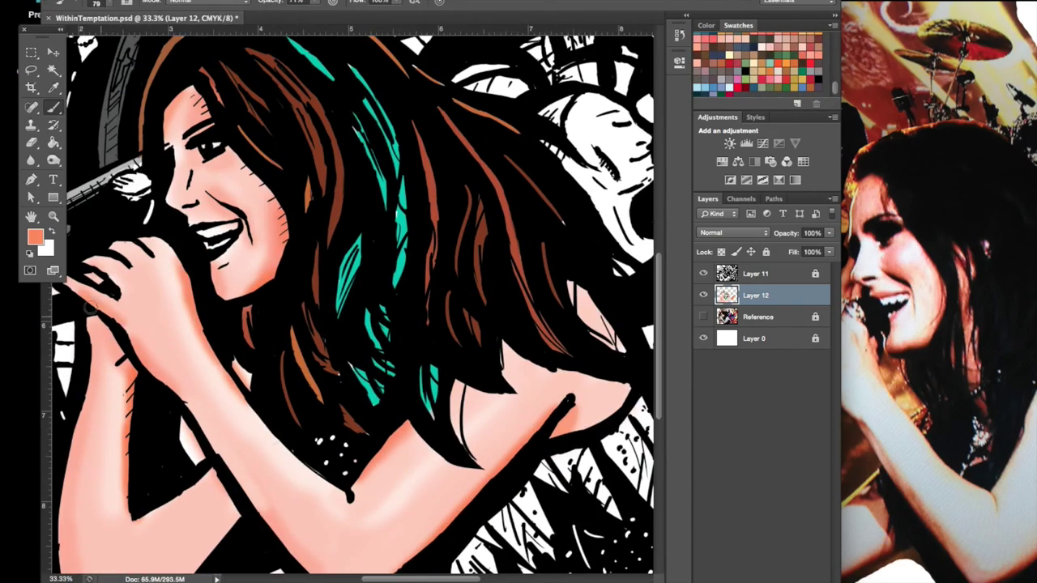
scroll(205, 471, "down", 1)
scroll(205, 471, "down", 1)
scroll(340, 316, "up", 2)
- Refine the skin shading on the singer's face and hand with a 40 px salmon brush and the Eraser
right_click(243, 123)
key("Escape")
scroll(258, 364, "up", 1)
key("e")
scroll(257, 362, "down", 1)
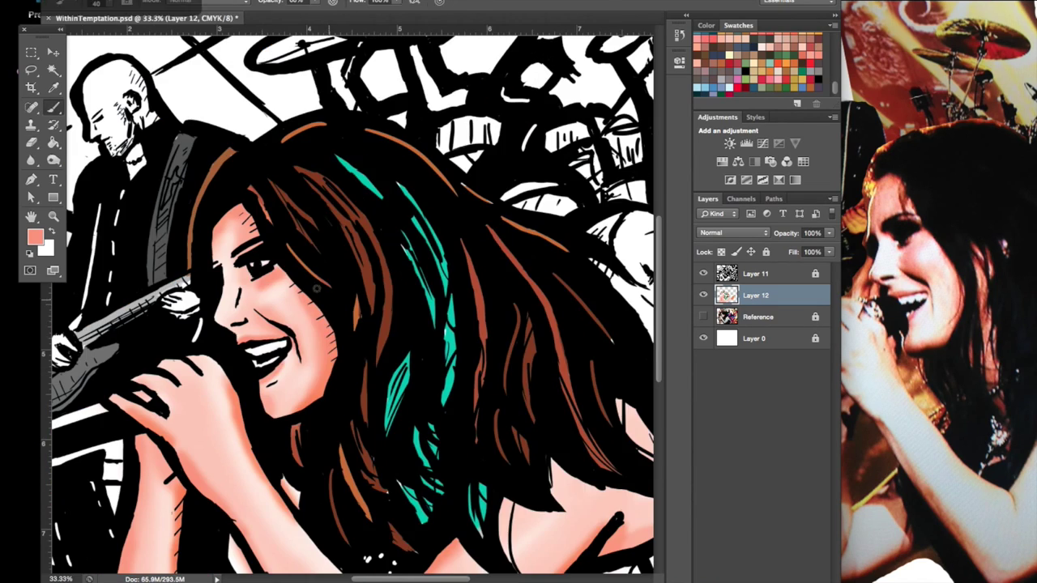
scroll(257, 361, "down", 1)
key("b")
scroll(433, 373, "up", 1)
right_click(369, 73)
key("Escape")
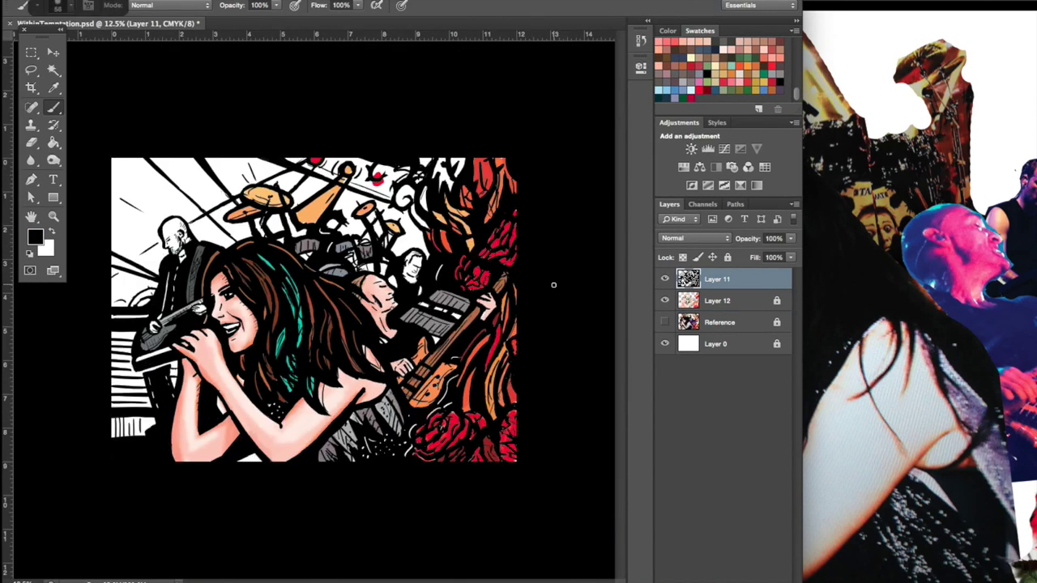
- Black in the background around the curled vine and the overhead lights on Layer 11 with a 56 px brush
left_click(324, 296)
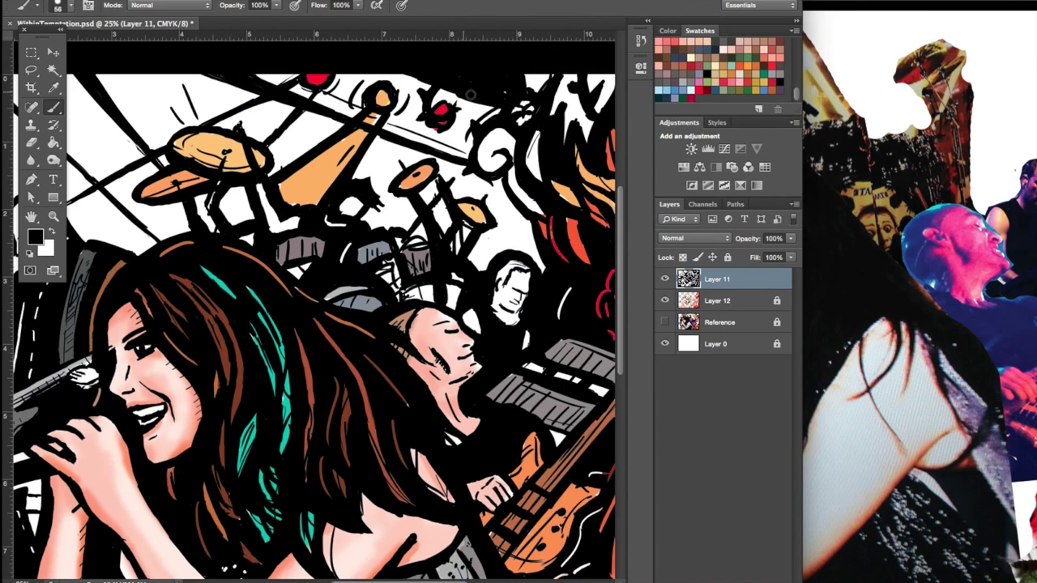
left_click(452, 124, "alt")
key("b")
left_click_drag(483, 138, 509, 112)
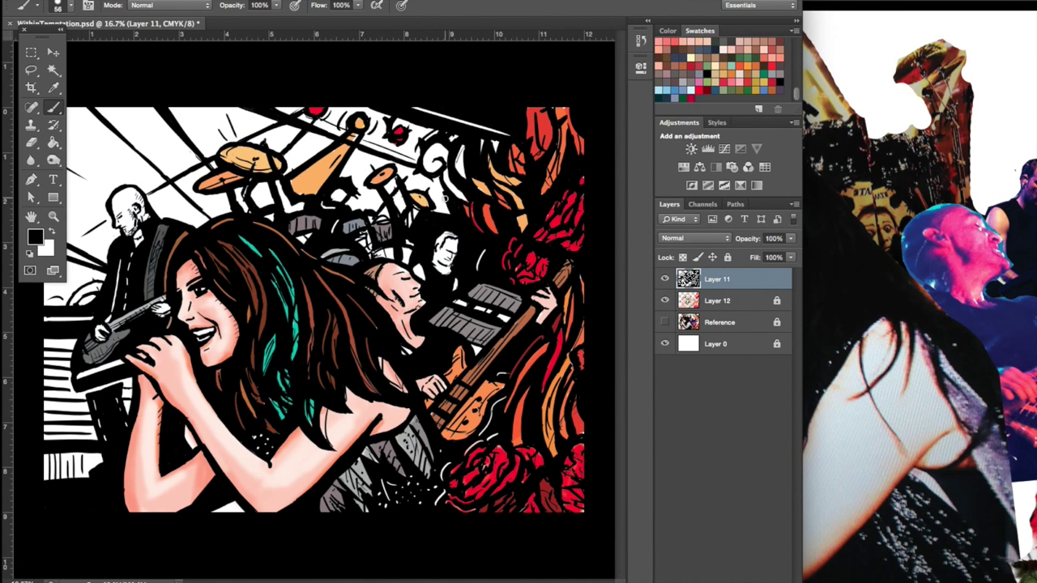
- Ink a small rose between the curled vine and the cymbals in black on Layer 11
key("super+minus")
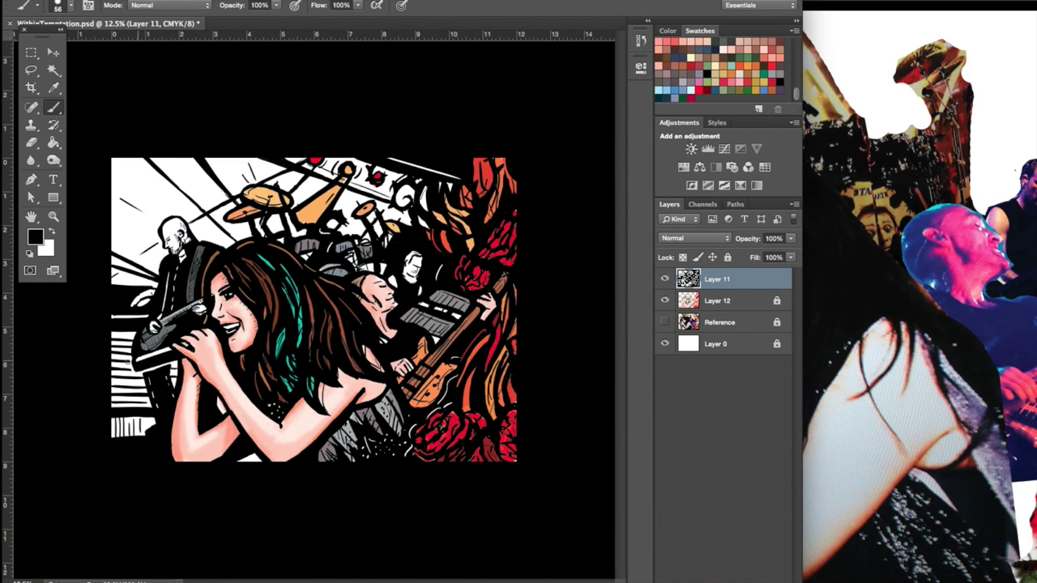
key("super+plus")
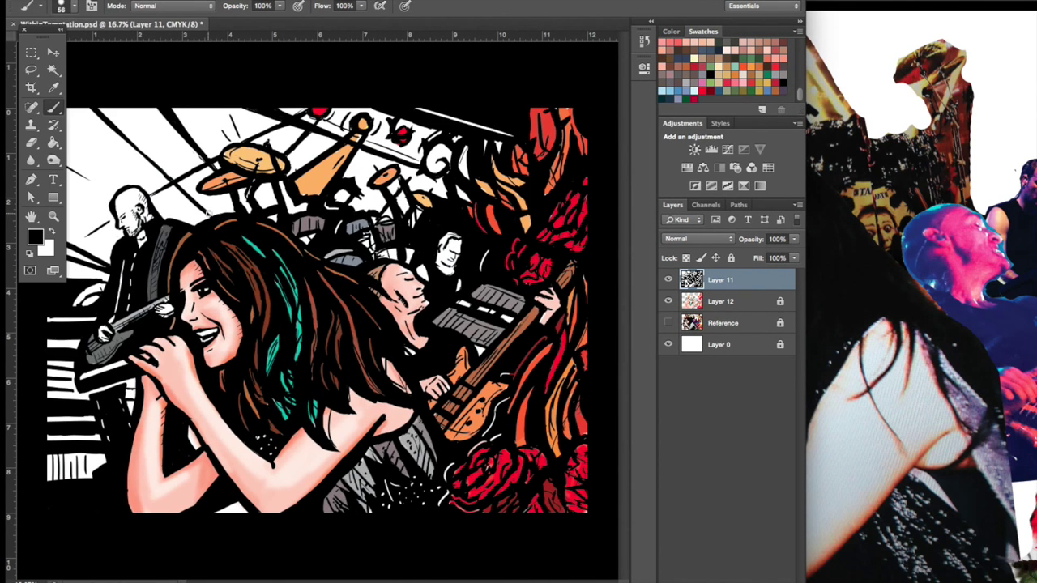
key("super+minus")
key("super+plus")
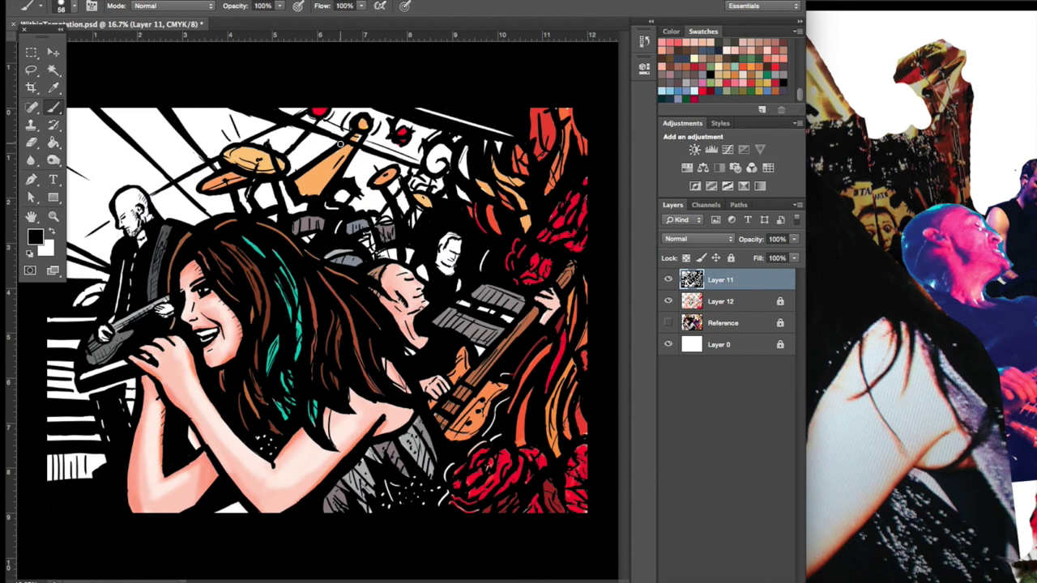
- Colour the small rose red and the stage steps behind the guitarist red, orange and grey on Layer 12
key("alt+bracketleft")
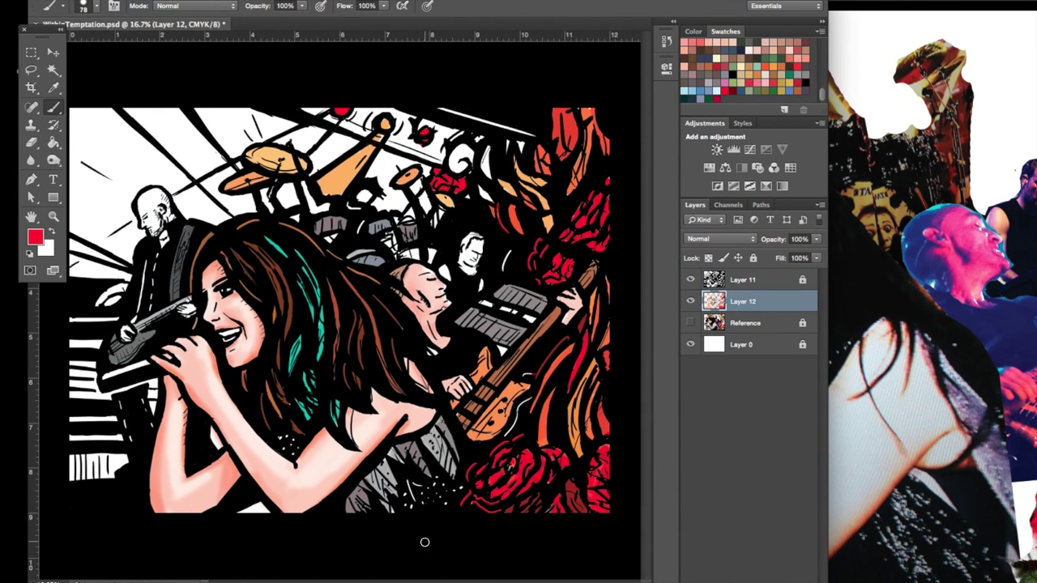
left_click_drag(70, 419, 117, 420)
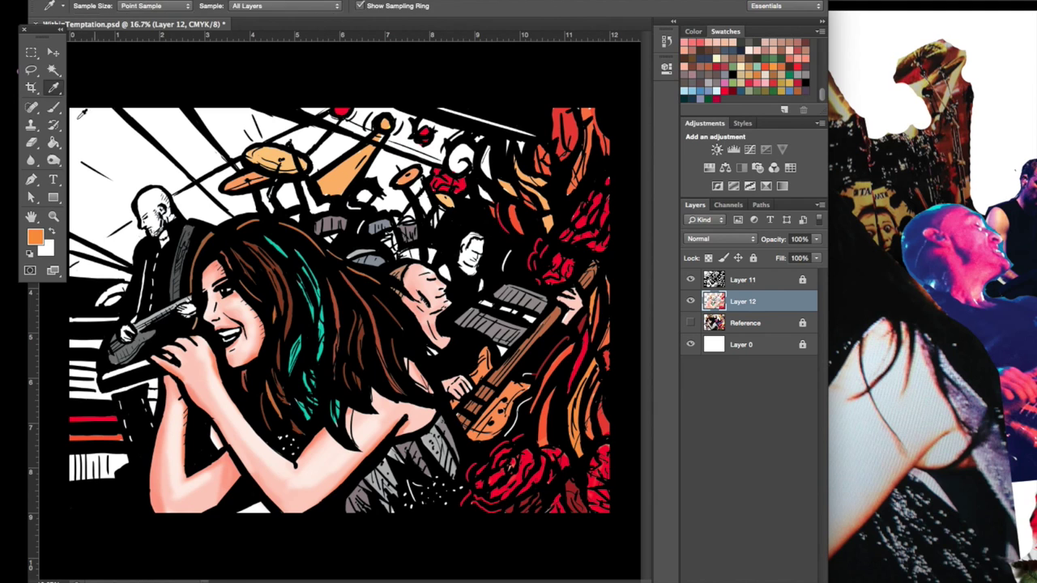
left_click_drag(72, 381, 154, 401)
left_click(53, 107)
left_click_drag(75, 462, 125, 470)
left_click_drag(72, 344, 102, 345)
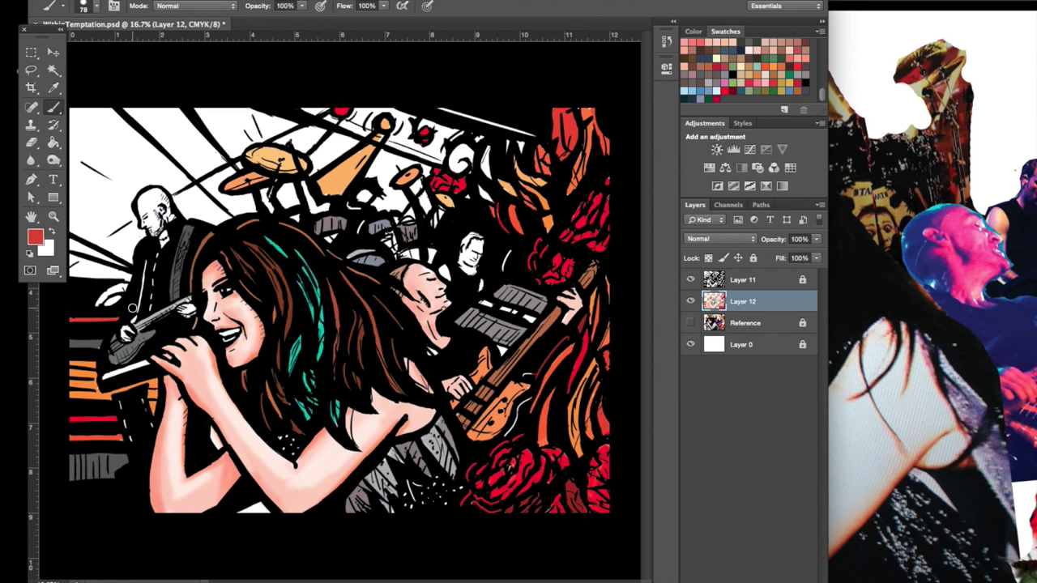
- Colour the overhead lighting truss orange, using the hue sampled from the stage light
left_click(382, 122, "alt")
left_click_drag(389, 117, 328, 113)
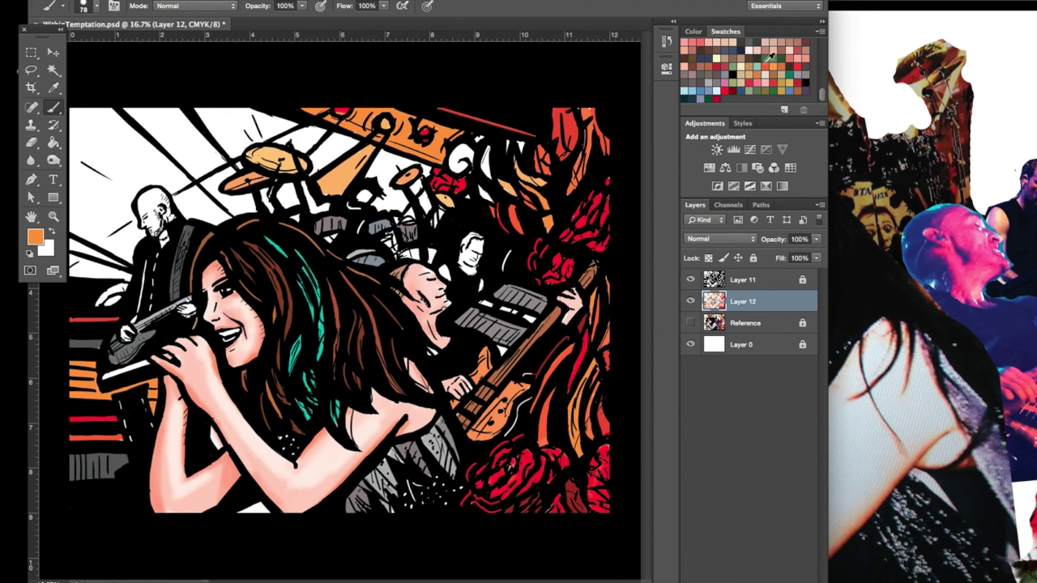
- Paint pink skin tones on the standing guitarist, the drummer and the keyboardist with a 78 px brush
left_click(162, 340, "alt")
scroll(134, 316, "up", 1)
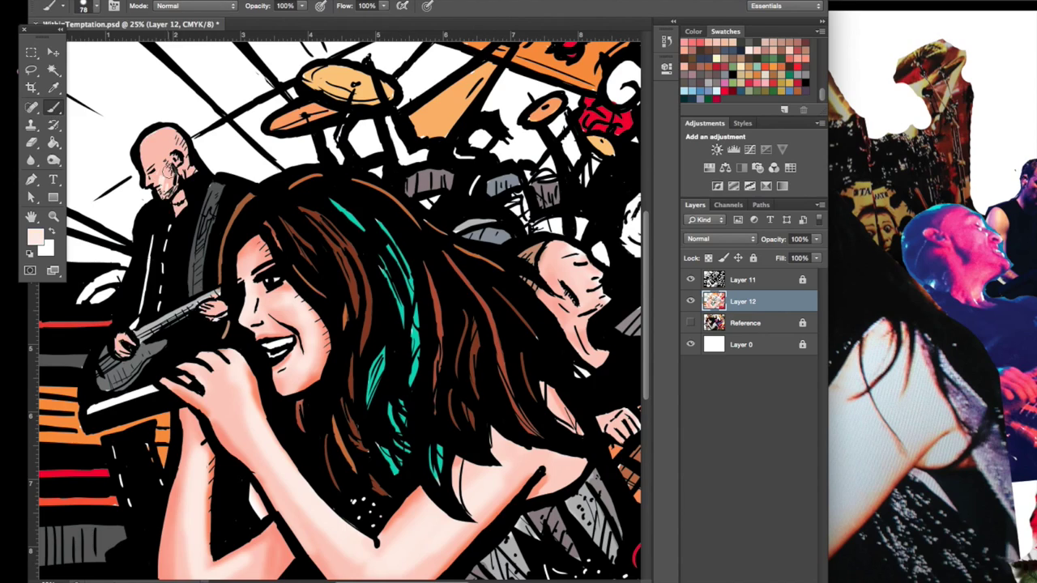
key("ctrl+plus")
key("ctrl+minus")
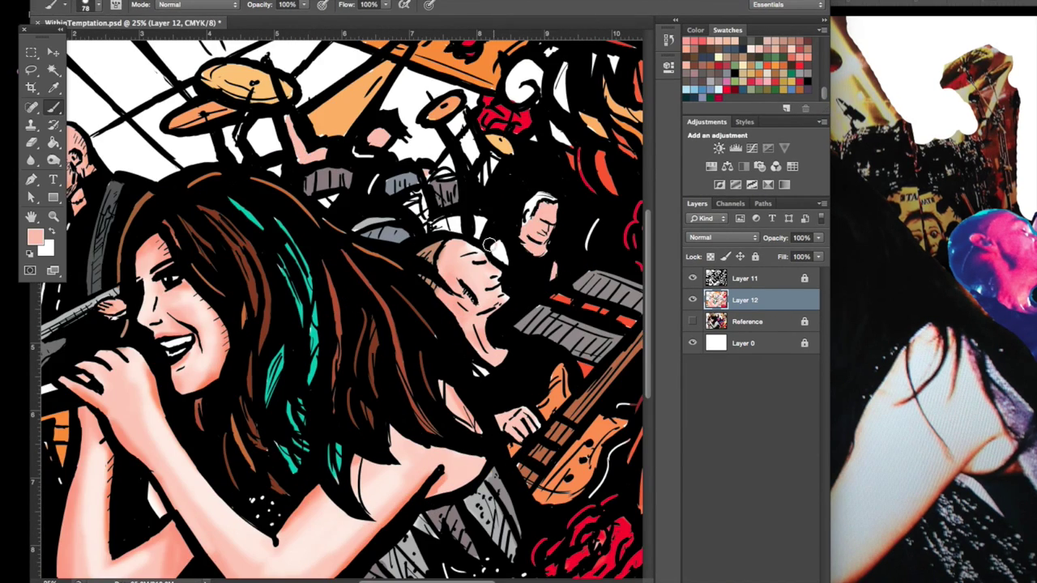
key("ctrl+minus")
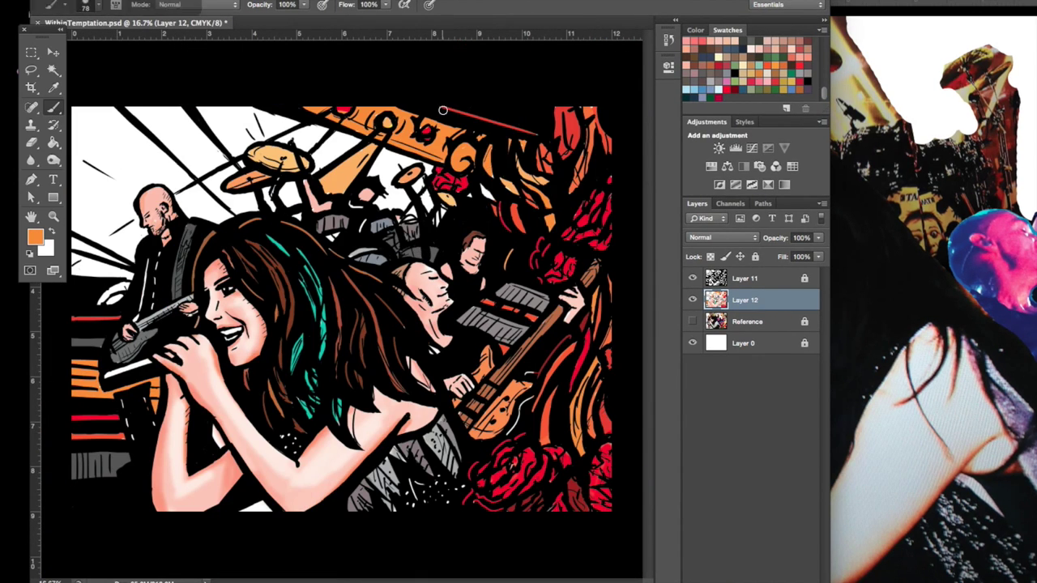
- Add a new layer beneath Layer 12 and paint the backdrop red with orange and yellow light beams
right_click(490, 168)
key("Return")
key("ctrl+shift+alt+n")
mouse_move(89, 174)
left_mouse_down()
mouse_move(145, 137)
mouse_move(130, 260)
mouse_move(243, 122)
mouse_move(240, 159)
mouse_move(183, 218)
mouse_move(77, 275)
left_mouse_up()
key("bracketleft")
key("bracketleft")
key("bracketleft")
key("bracketleft")
left_click_drag(214, 109, 130, 174)
left_click(54, 88)
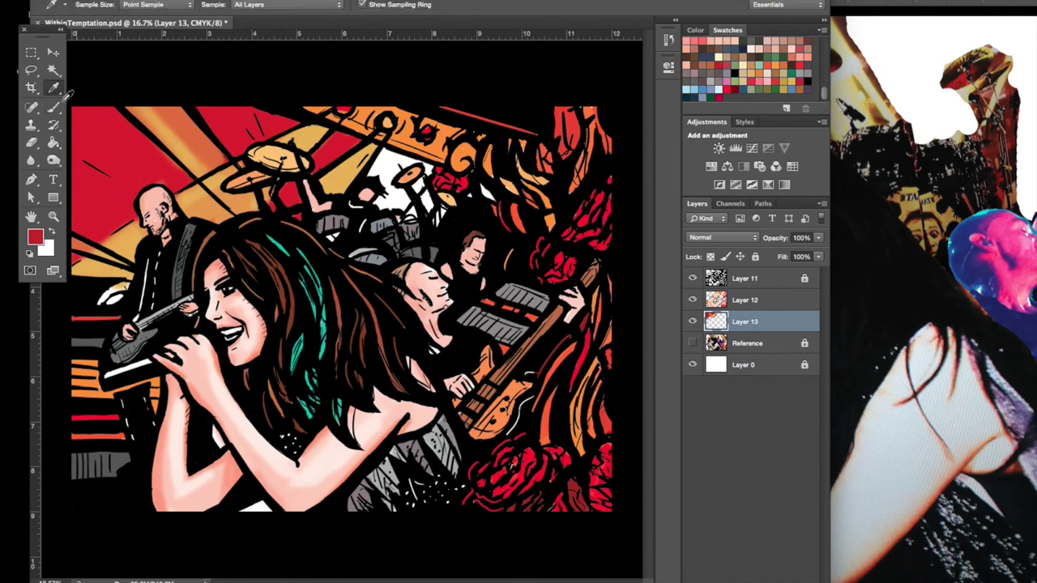
- Fill the remaining white backdrop behind the drum kit with red using a 115 px brush
key("b")
key("ctrl+plus")
key("ctrl+minus")
key("ctrl+plus")
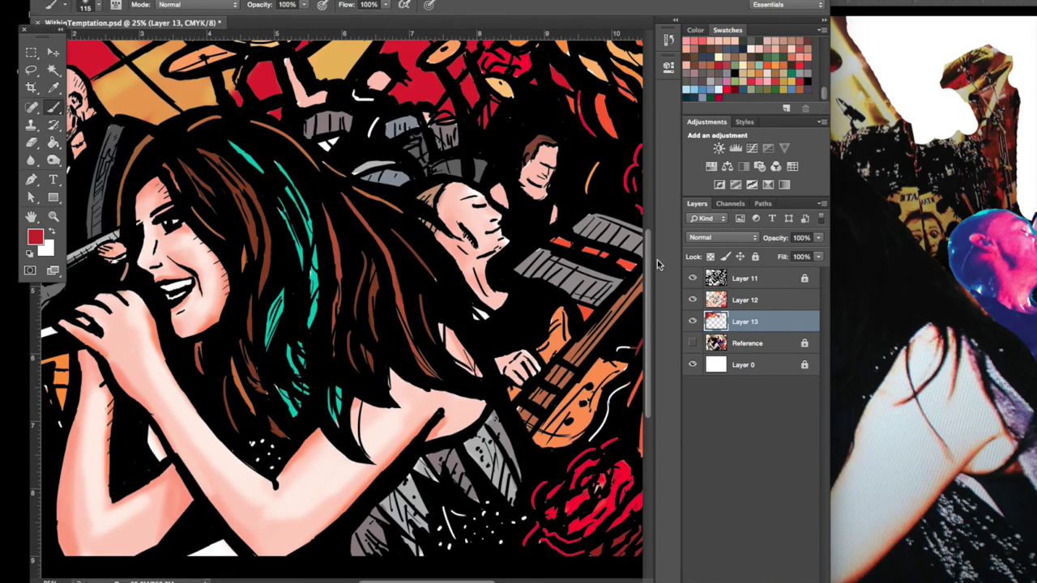
- Draw salmon hatch lines along the singer's arms and shoulder on Layer 12, reducing the brush from 40 to 23 px
left_click(743, 300)
left_click(381, 405, "alt")
right_click(316, 73)
key("Return")
key("ctrl+plus")
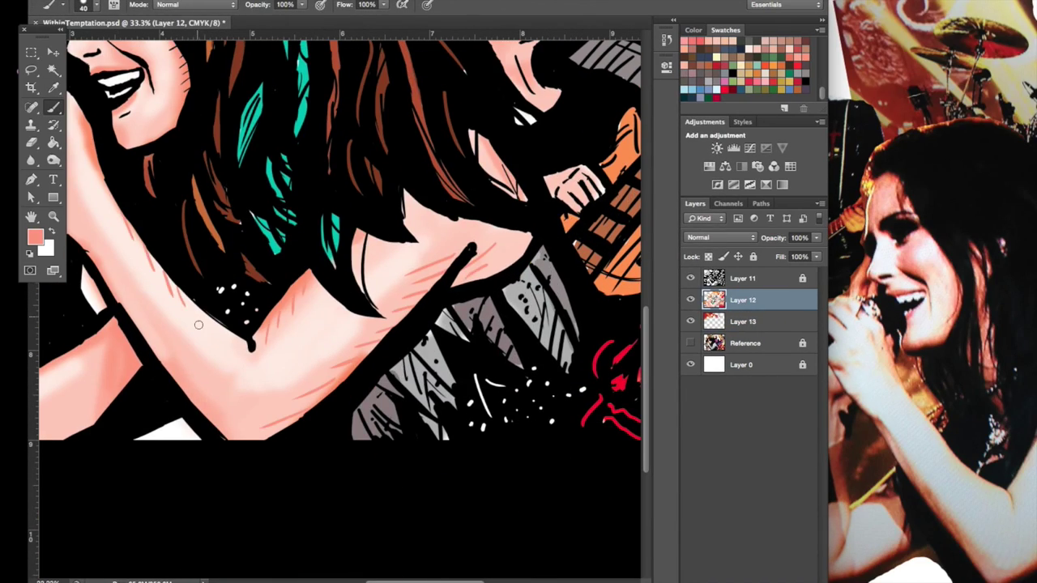
key("bracketleft")
key("bracketleft")
scroll(198, 325, "left", 5)
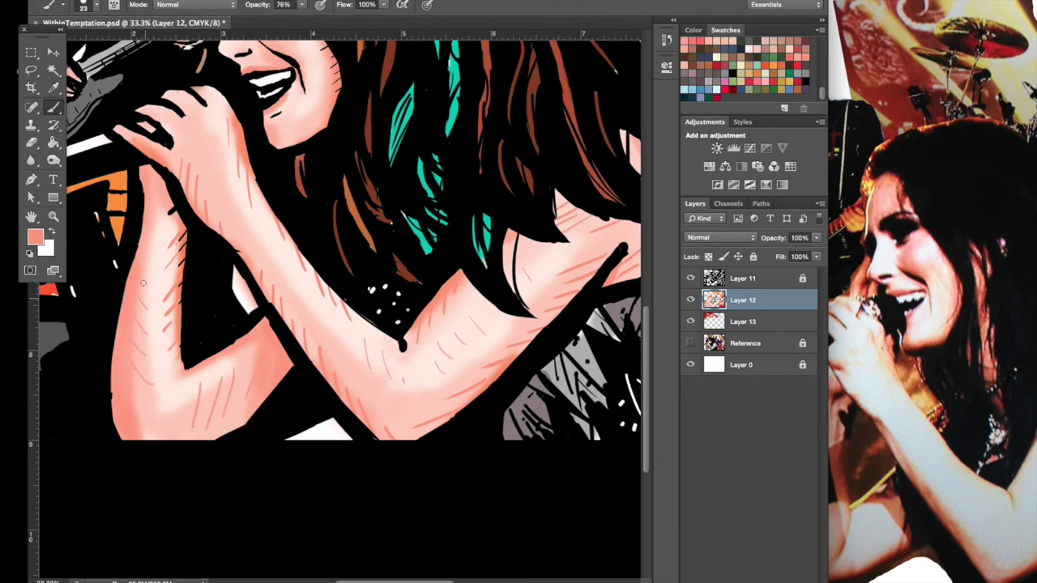
- Add finer hatching to the singer's hand and forearm with a smaller brush at 37% opacity
key("ctrl+plus")
key("ctrl+minus")
key("ctrl+plus")
left_click_drag(212, 170, 225, 183)
key("bracketleft")
key("3")
key("7")
left_click_drag(284, 290, 307, 308)
- Colour the microphone grey and the round shape behind the guitarist orange with an 84 px brush at full opacity
key("ctrl+minus")
key("ctrl+minus")
key("ctrl+minus")
right_click(335, 70)
key("Return")
key("8")
key("1")
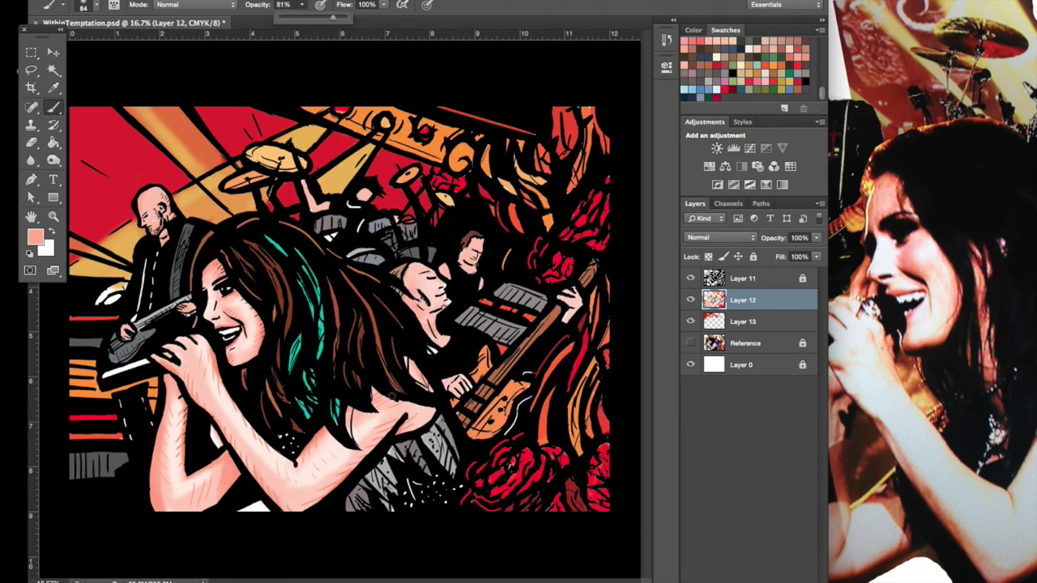
key("ctrl+plus")
left_click_drag(646, 243, 645, 185)
key("ctrl+minus")
key("0")
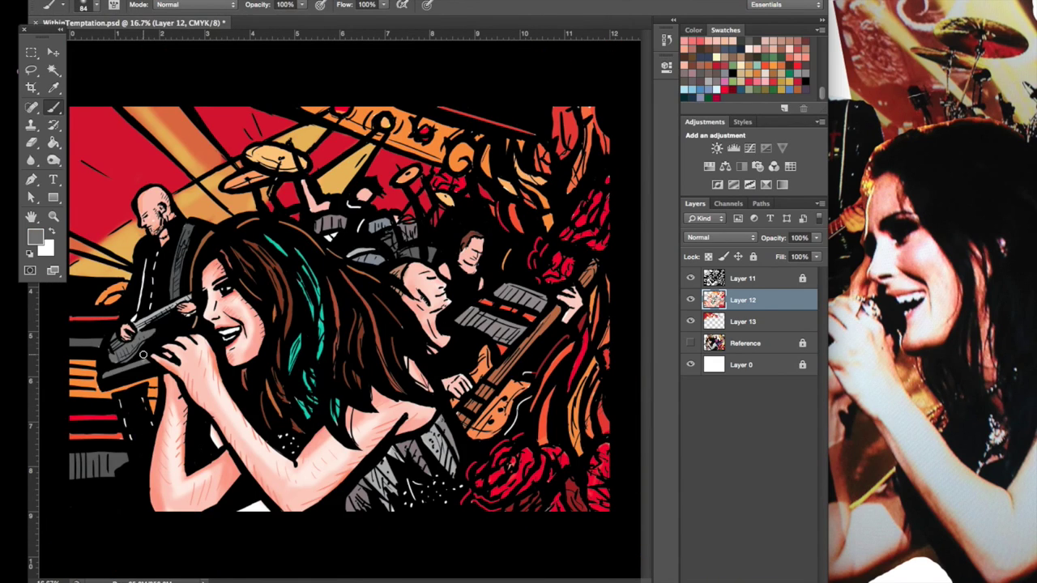
- Ink thin black accent lines across the red backdrop and light beams on Layer 11 with a 43 px brush
scroll(746, 69, "up", 3)
left_click(802, 41)
left_click(745, 278)
key("ctrl+plus")
key("ctrl+minus")
key("d")
key("e")
key("b")
key("alt+bracketleft")
key("alt+bracketright")
key("ctrl+s")
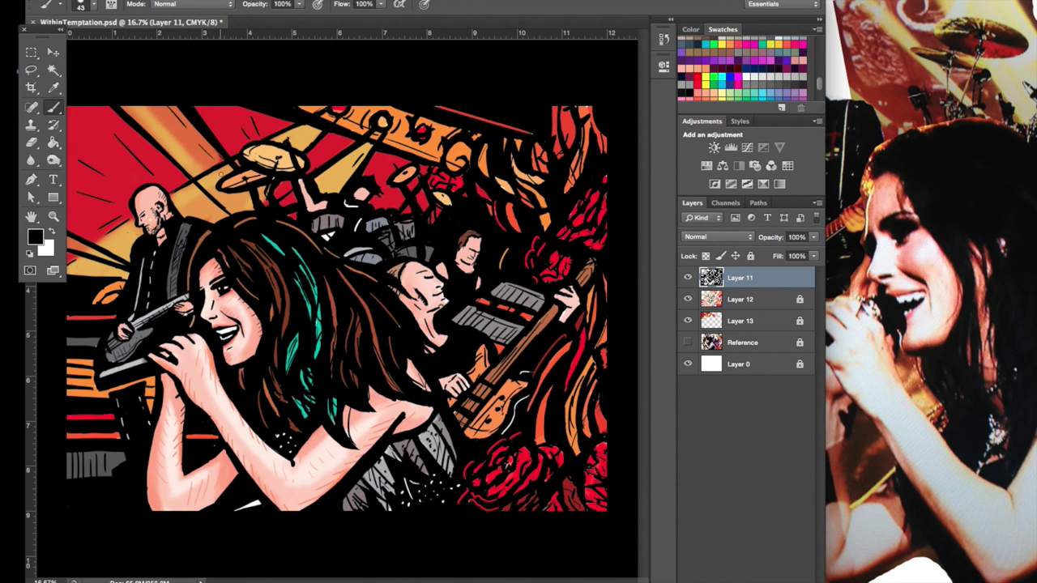
key("ctrl+plus")
key("ctrl+minus")
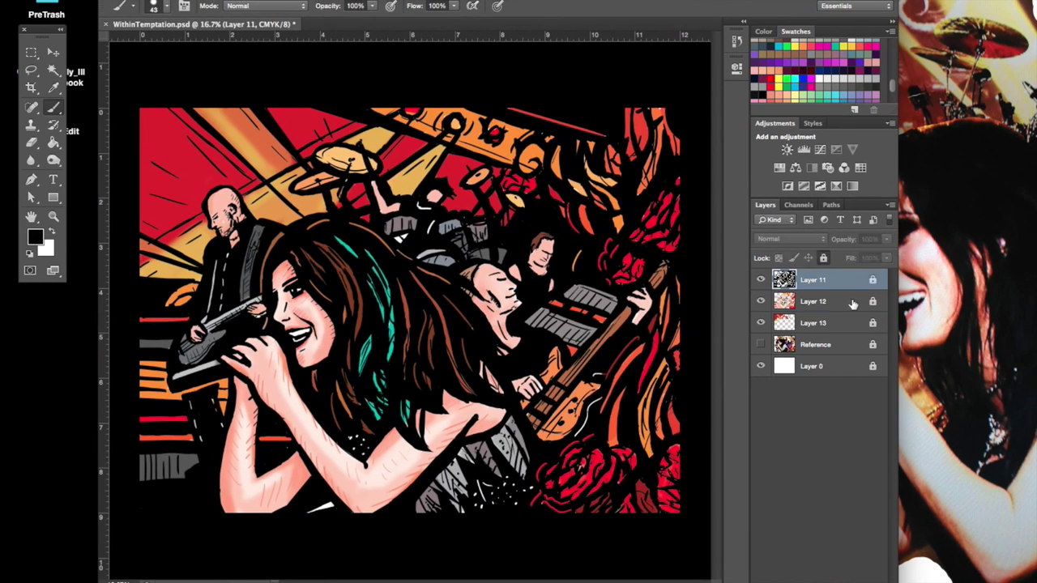
- Touch up the light beams, skin and hair on Layer 12 with yellow, skin and brown tones sampled from the artwork
left_click(249, 138, "alt")
key("alt+bracketleft")
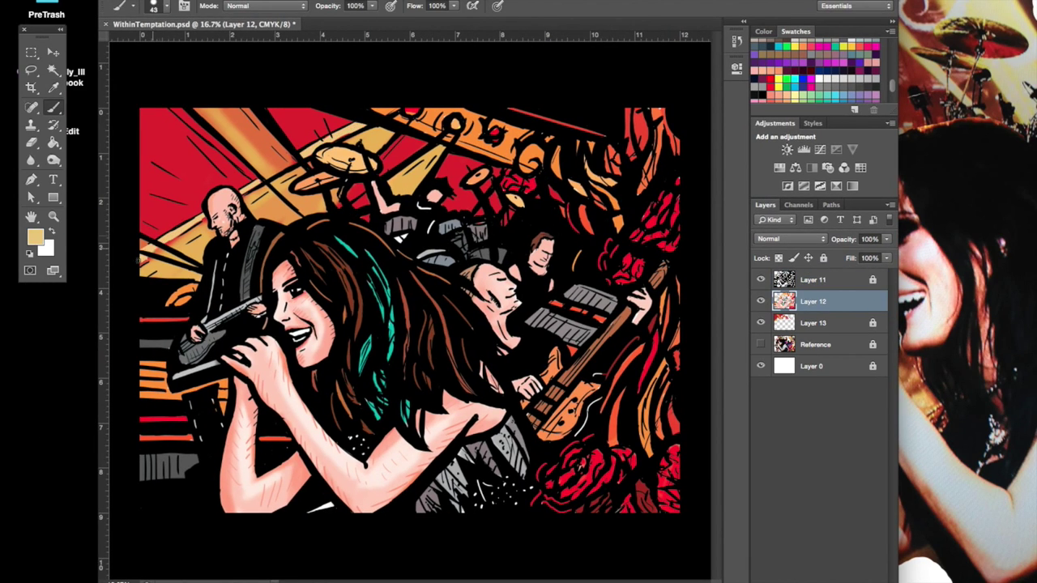
key("ctrl+plus")
key("ctrl+plus")
left_click(282, 313, "alt")
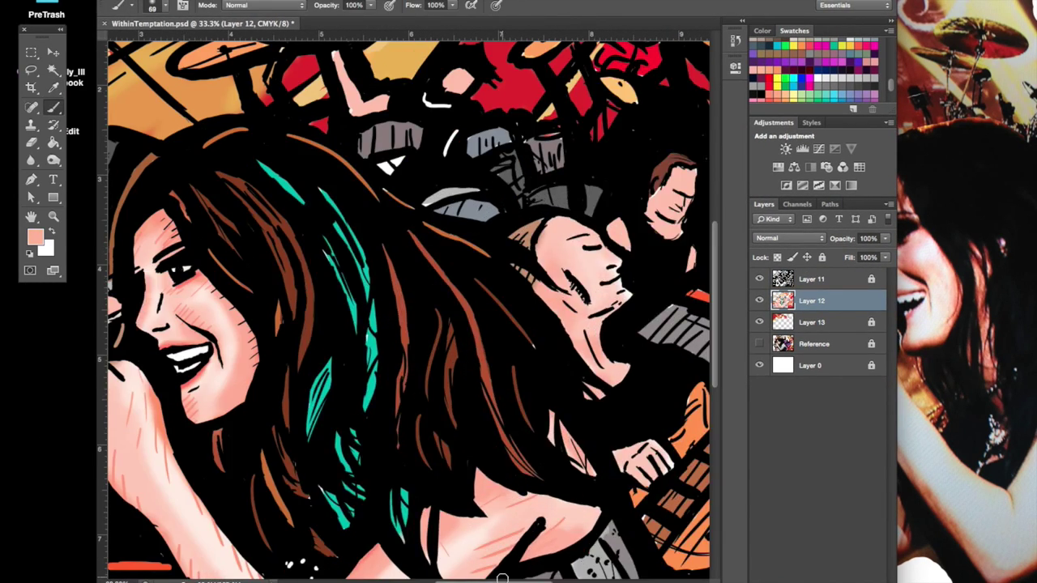
key("3")
key("ctrl+minus")
key("ctrl+minus")
left_click(357, 243, "alt")
left_click(324, 267, "alt")
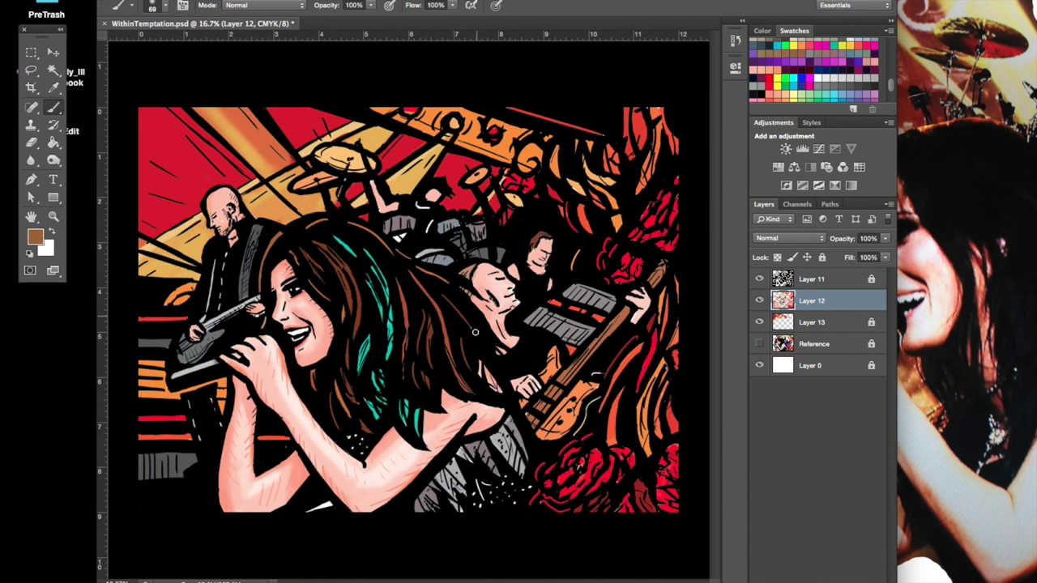
- Paint dark red bands across the red stage backdrop on Layer 13 with a 69 px brush
left_click(35, 236)
key("Return")
key("b")
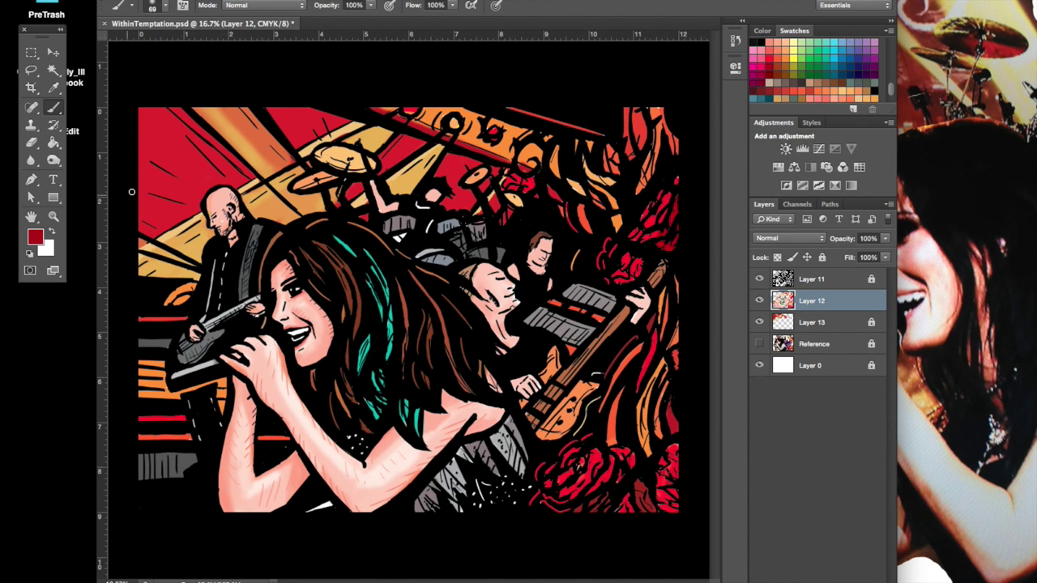
key("alt+bracketleft")
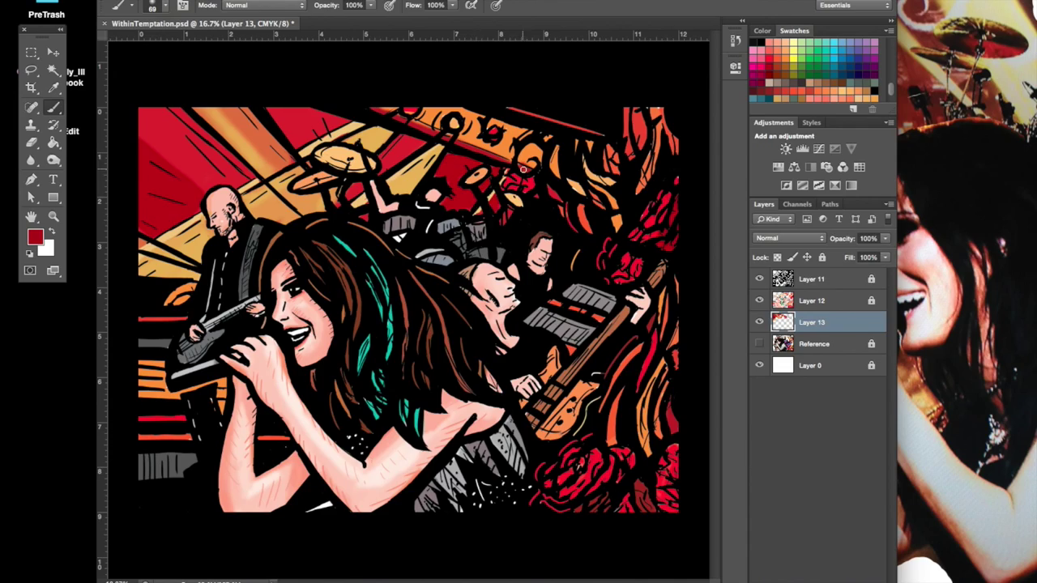
- Ink more black accent lines across the red backdrop on Layer 11 and cut thin highlights into the linework with the Eraser
key("alt+bracketright")
key("alt+bracketright")
key("d")
key("alt+bracketleft")
key("alt+bracketleft")
key("ctrl+plus")
left_click(263, 189)
key("Return")
key("alt+bracketright")
key("alt+bracketright")
left_click_drag(264, 189, 489, 448)
key("ctrl+minus")
key("e")
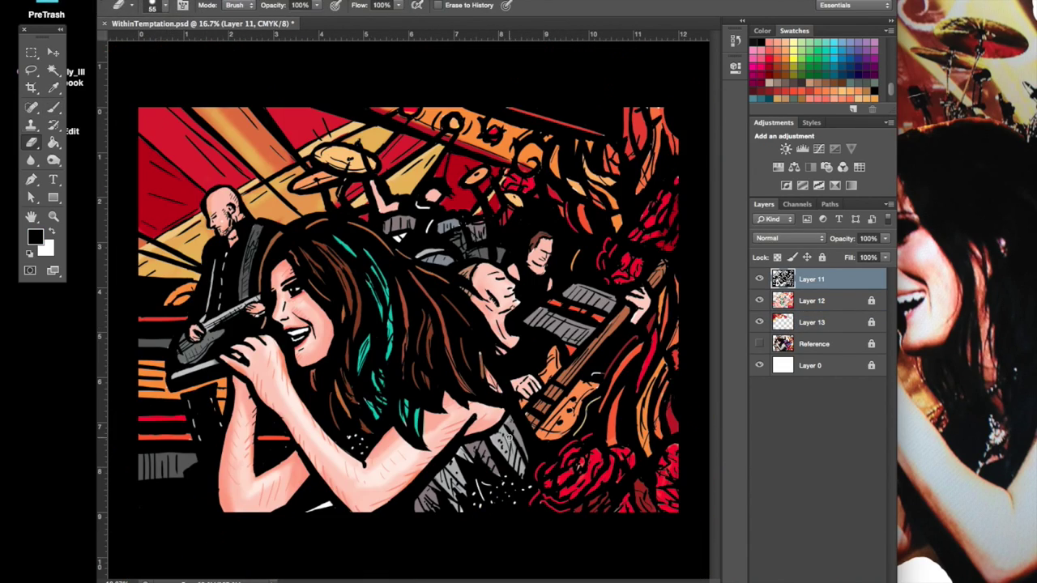
- Hatch coral shading on the singer's cheek on Layer 12 with a 32 px brush
key("alt+bracketleft")
key("b")
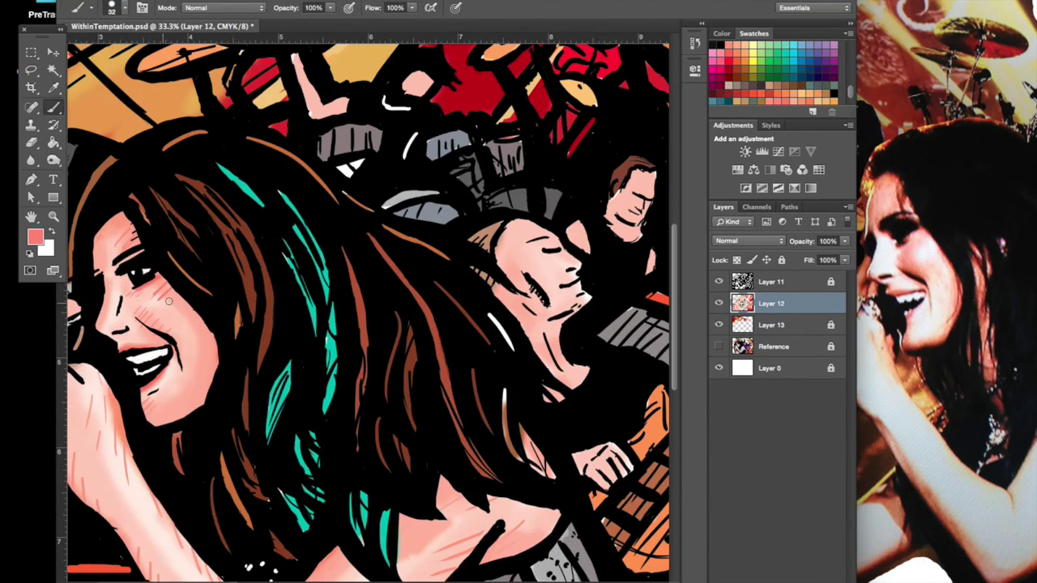
key("ctrl+minus")
- Shade the edges of the singer's arms and hand in orange on Layer 12 with a larger brush
right_click(461, 77)
key("Return")
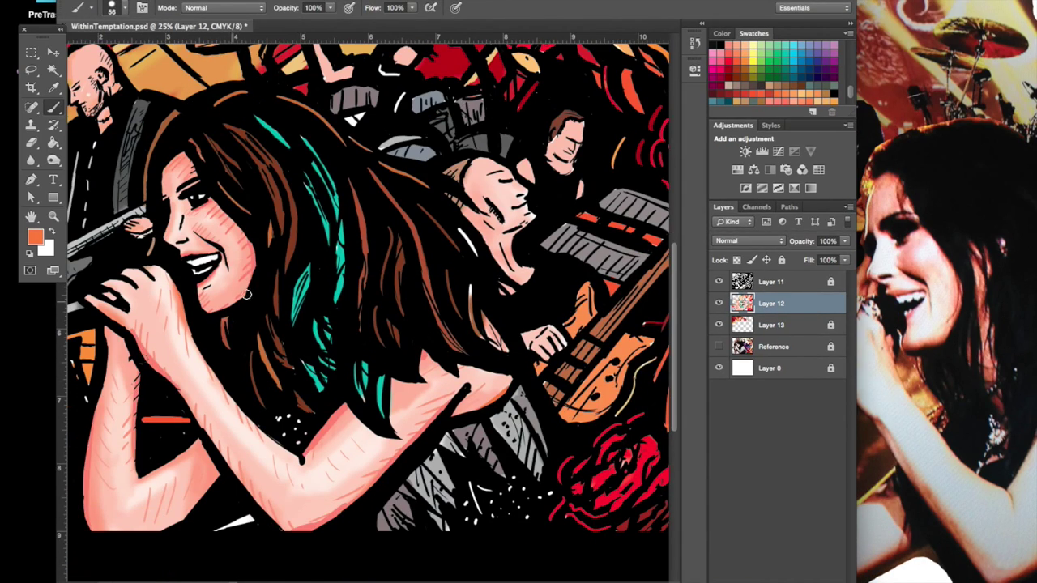
key("ctrl+plus")
key("ctrl+minus")
- Add teal accents to the light beams, keyboards and background details with a 37 px brush, sampling the teal from the hair
key("bracketleft")
key("bracketleft")
left_click(197, 176, "alt")
key("ctrl+minus")
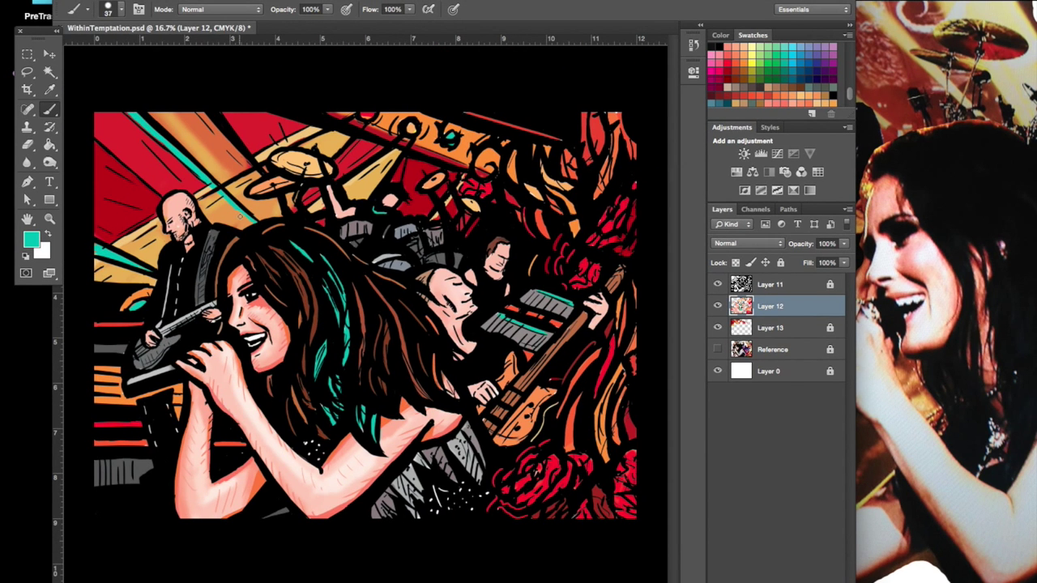
- Ink short black hatch lines along the edge of the singer's forearm on Layer 11
key("alt+bracketright")
key("d")
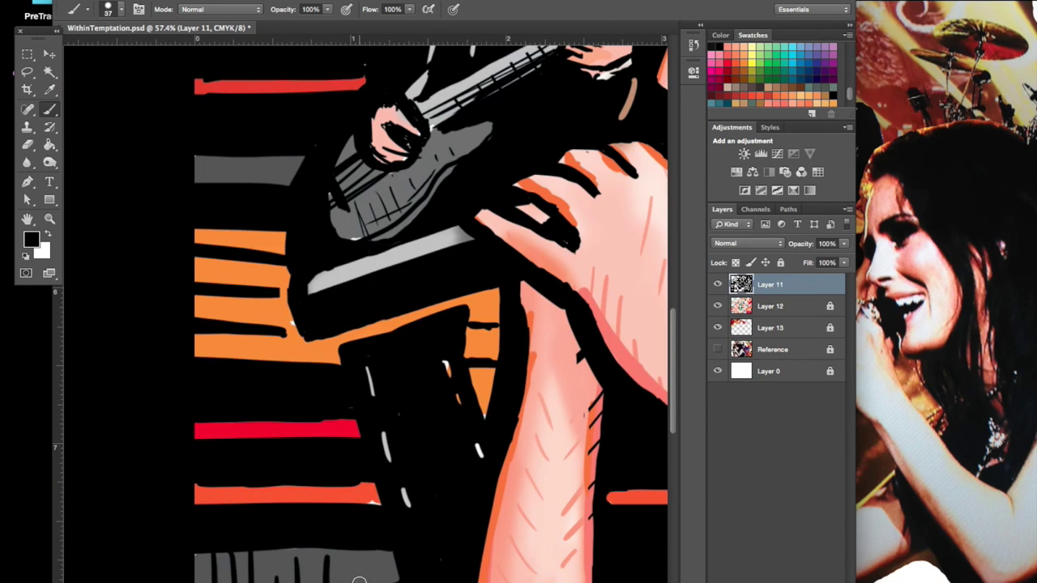
key("alt+bracketleft")
scroll(672, 324, "down", 10)
- Sign the artwork with the artist's name in white at the illustration's lower-left corner on Layer 11, using a 13 px brush
key("alt+bracketright")
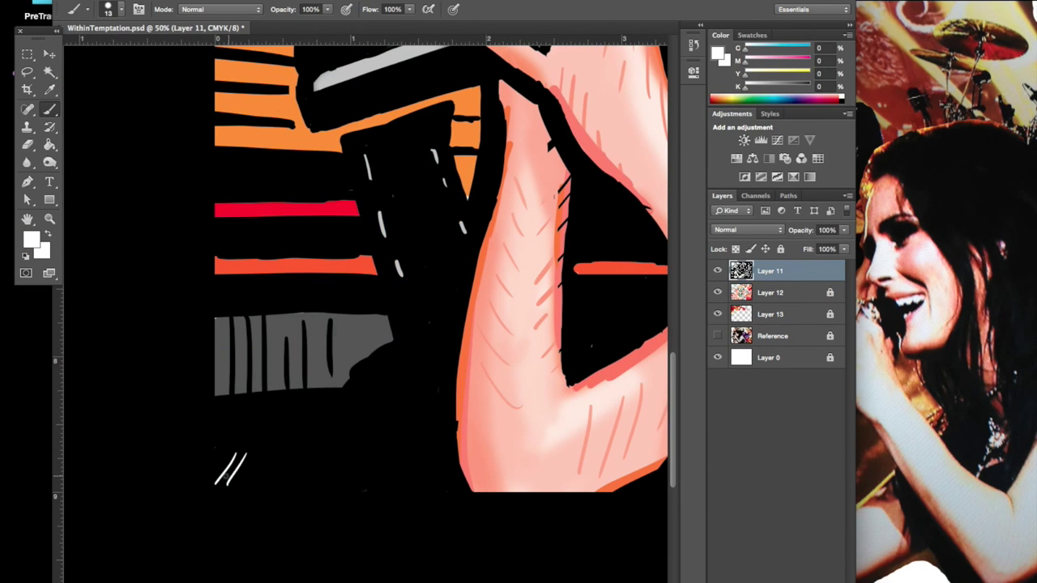
left_click_drag(232, 470, 357, 474)
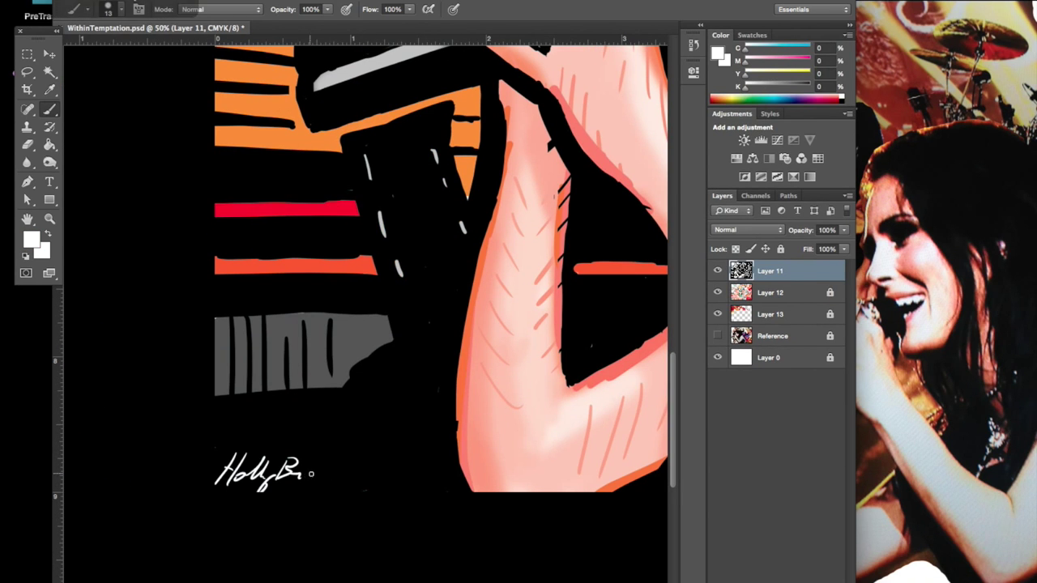
left_click_drag(357, 474, 373, 478)
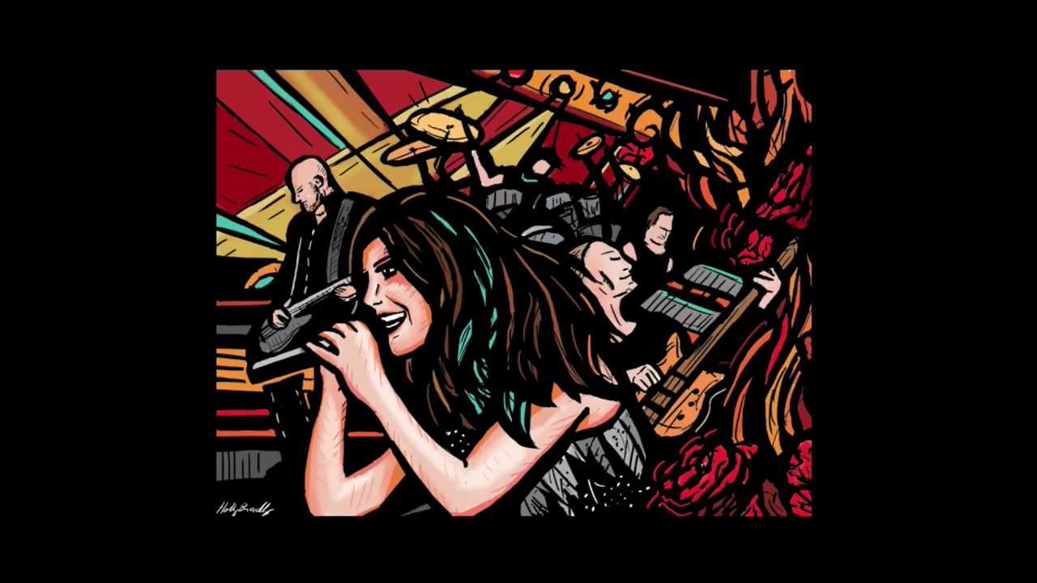